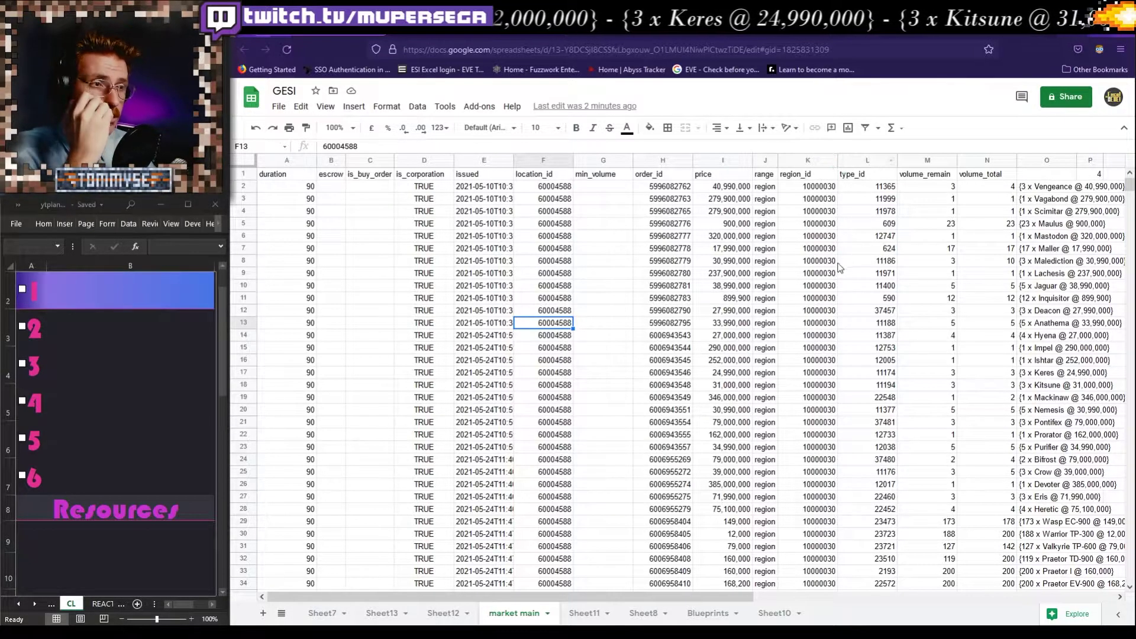
Check the empty is_buy_order cell C5 on market main, then switch to the EVE Online client.
{"action": "left_click", "coordinate": [362, 223]}
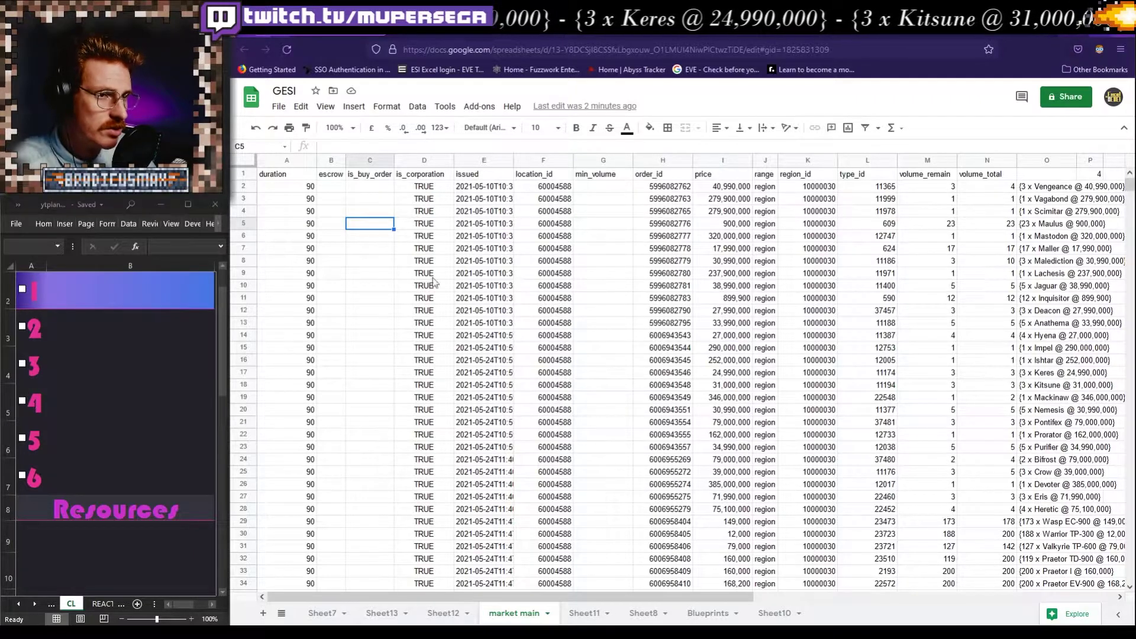
{"action": "key", "text": "alt+Tab"}
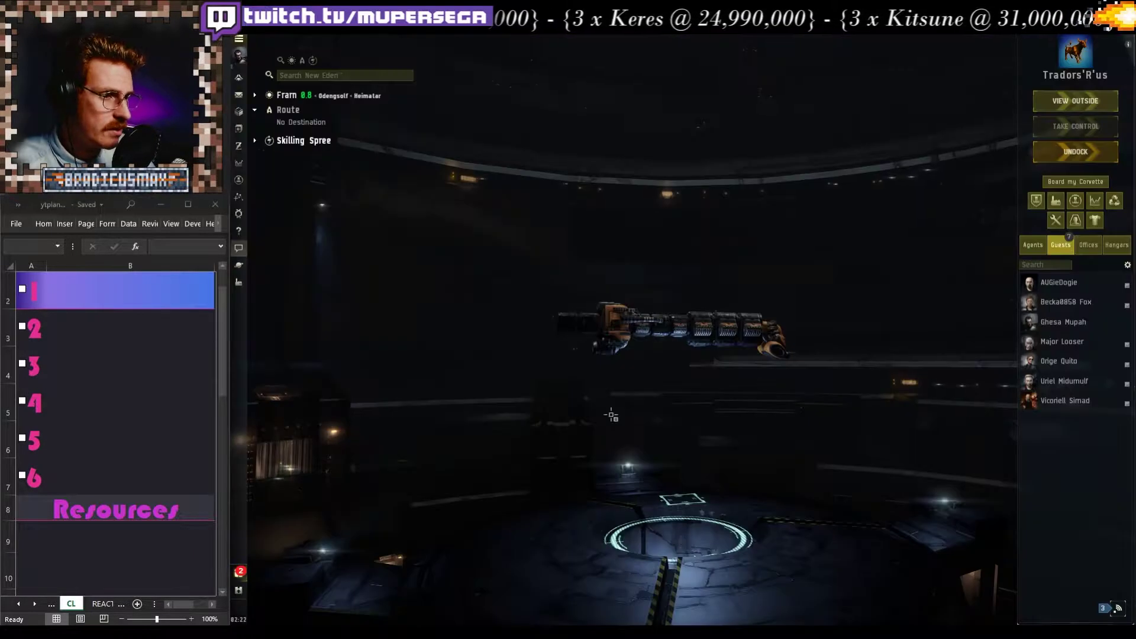
{"action": "left_click", "coordinate": [239, 162]}
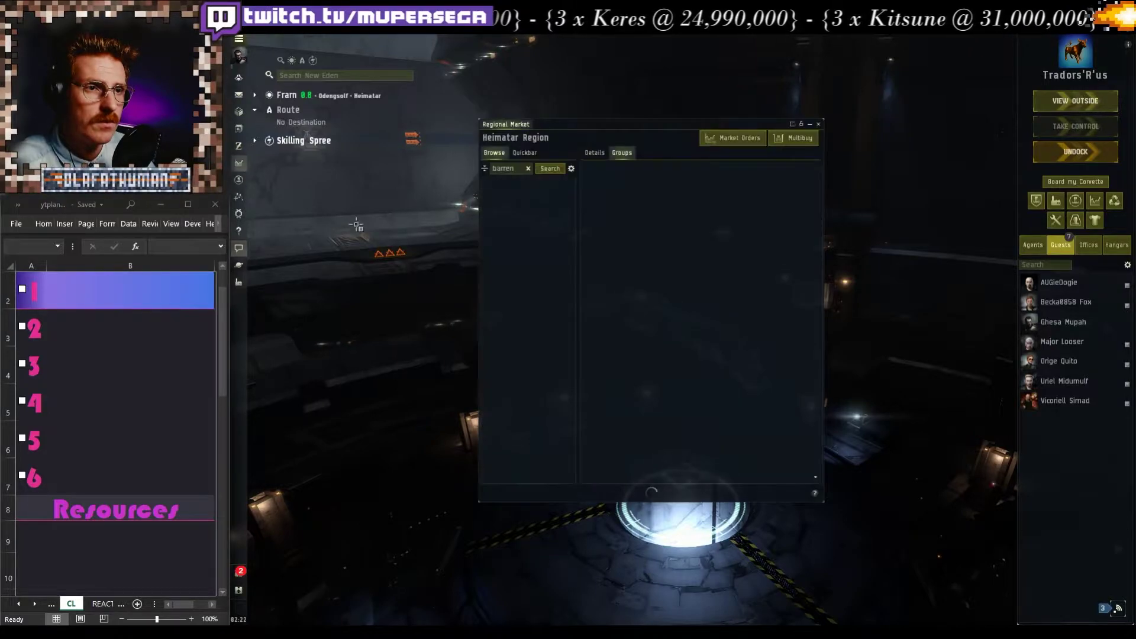
{"action": "left_click", "coordinate": [749, 139]}
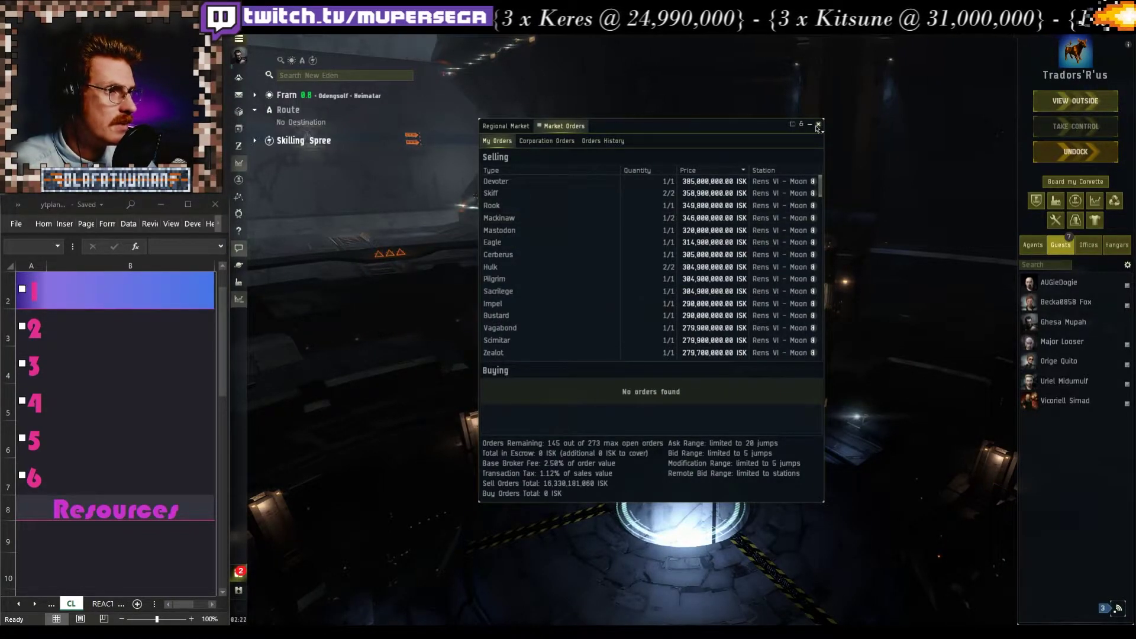
{"action": "left_click", "coordinate": [742, 219]}
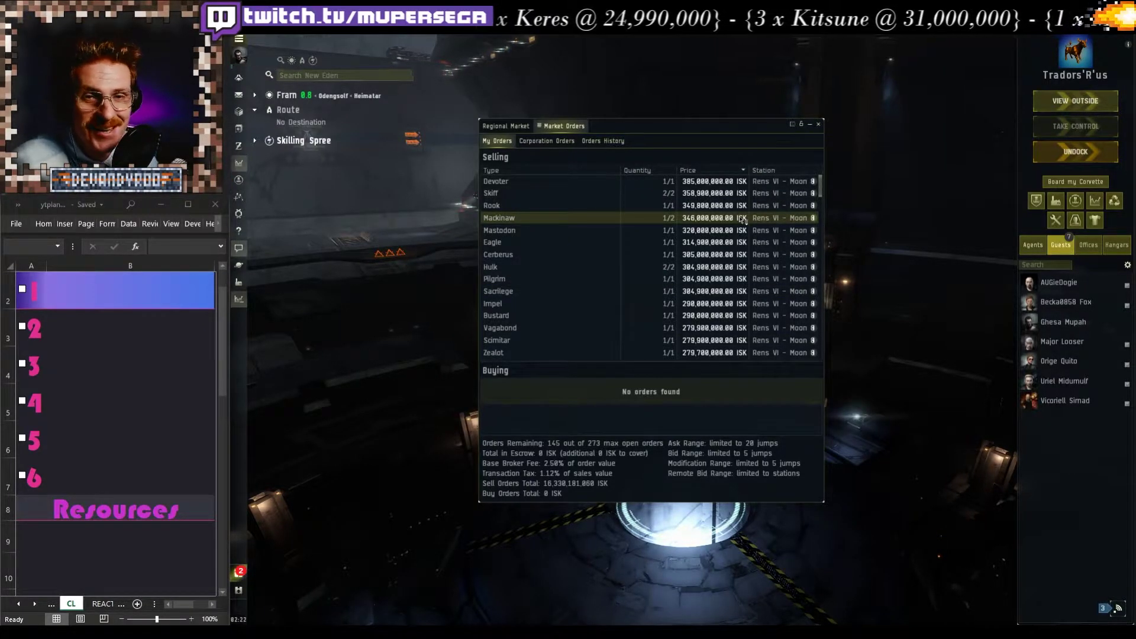
{"action": "left_click", "coordinate": [747, 242]}
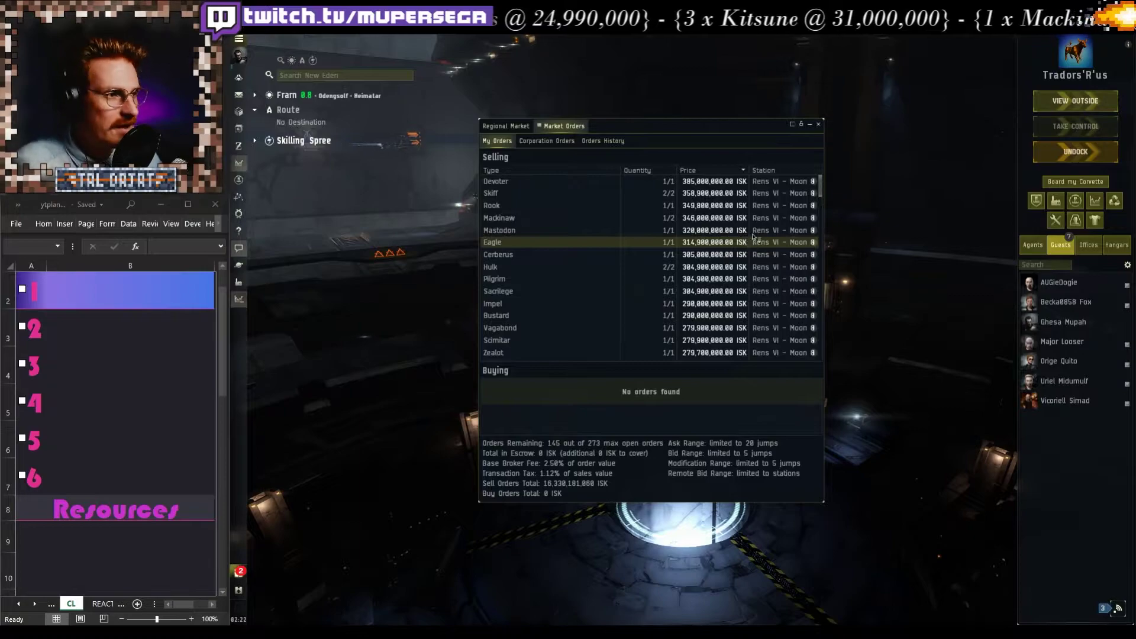
{"action": "left_click", "coordinate": [686, 267]}
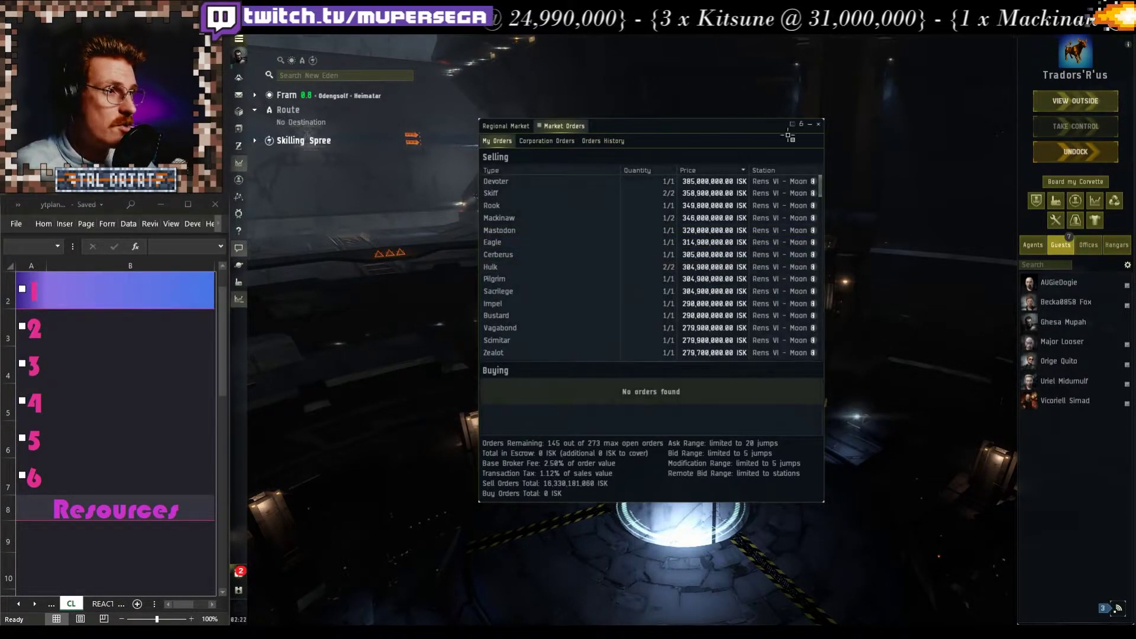
{"action": "left_click", "coordinate": [820, 126]}
{"action": "left_click", "coordinate": [639, 360]}
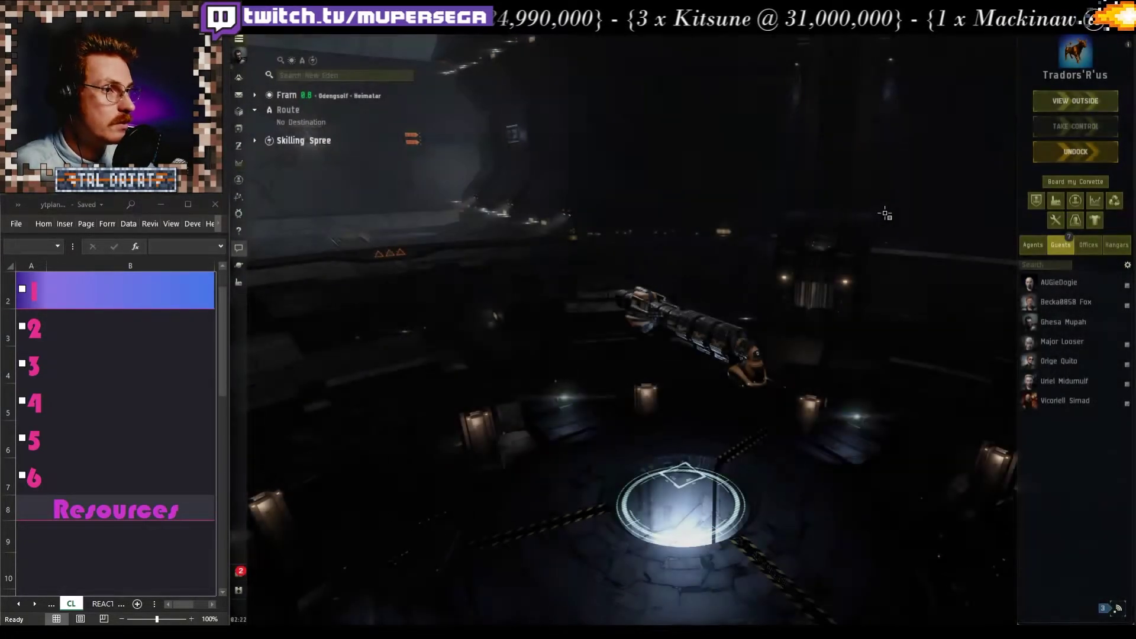
Back in the browser, check a region_id value, then the Blueprints location_flag and location_id values.
{"action": "key", "text": "alt+Tab"}
{"action": "left_click", "coordinate": [807, 323]}
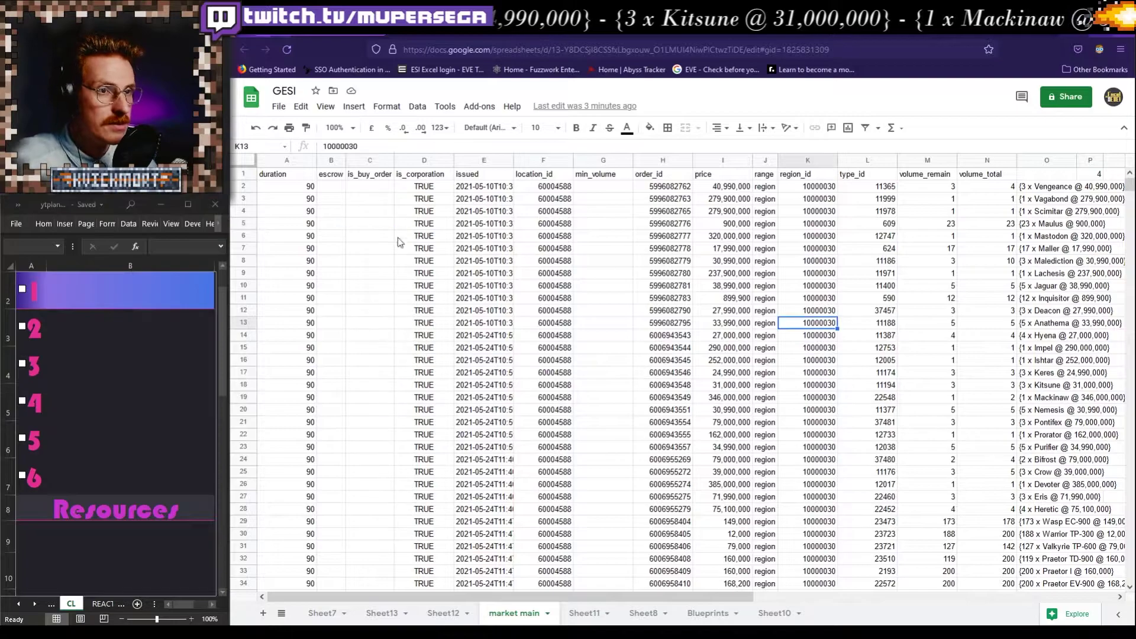
{"action": "left_click", "coordinate": [603, 385]}
{"action": "left_click", "coordinate": [704, 613]}
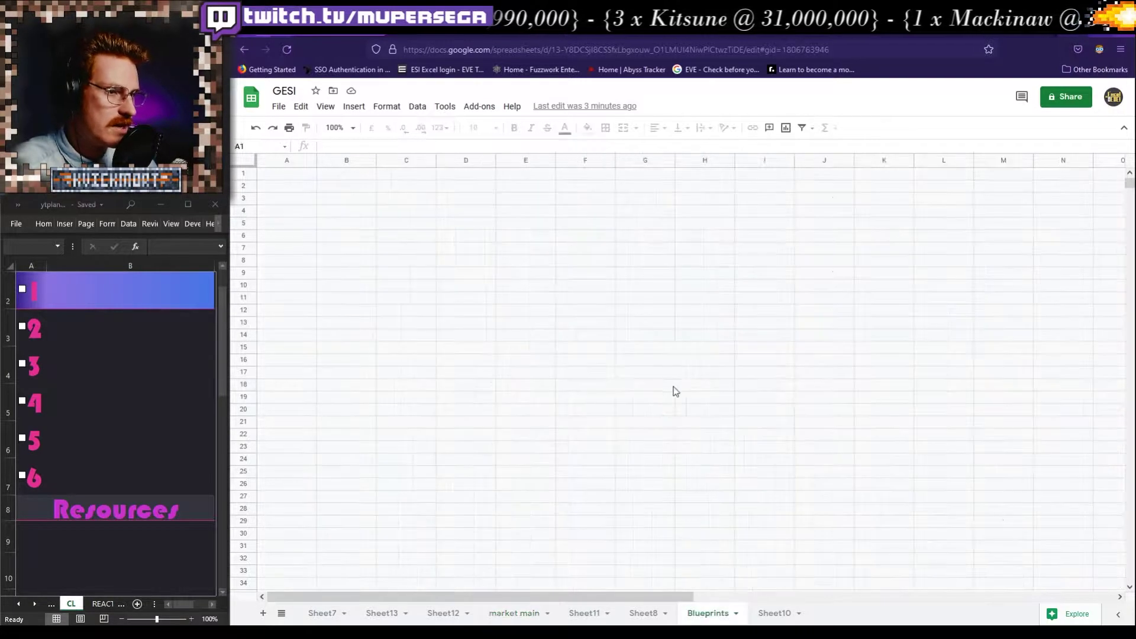
{"action": "left_click", "coordinate": [878, 377]}
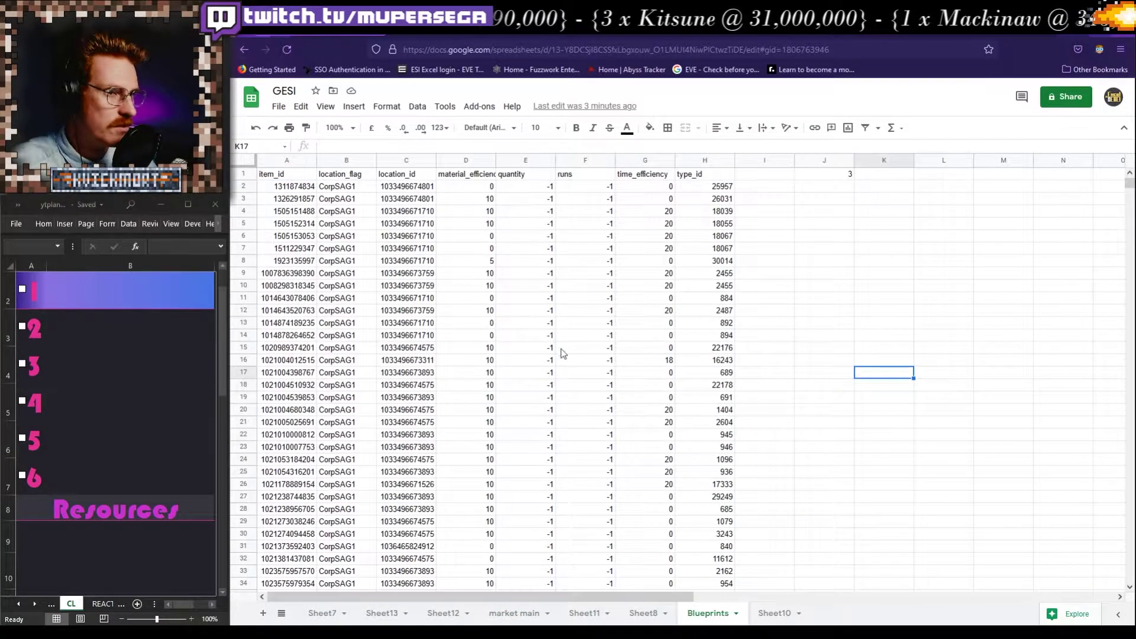
{"action": "left_click", "coordinate": [704, 385]}
{"action": "left_click", "coordinate": [370, 223]}
{"action": "left_click", "coordinate": [824, 255]}
{"action": "left_click", "coordinate": [385, 188]}
{"action": "left_click", "coordinate": [414, 223]}
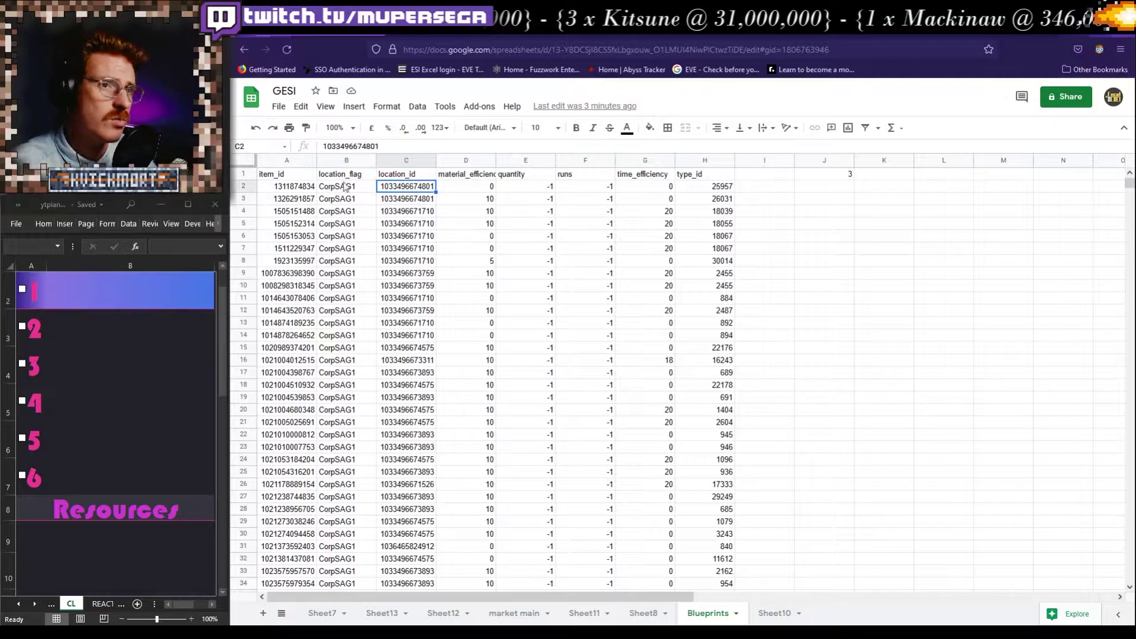
Check the Blueprints item_id in A2 and type_id values in H2 and H20.
{"action": "left_click", "coordinate": [282, 189]}
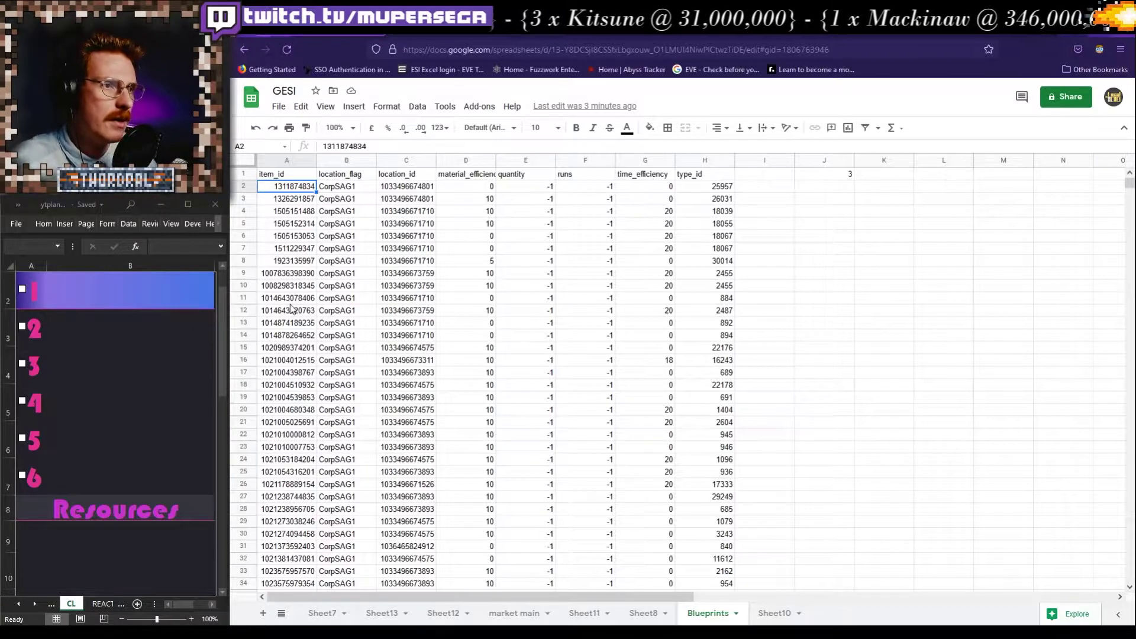
{"action": "left_click", "coordinate": [882, 248]}
{"action": "left_click", "coordinate": [704, 187]}
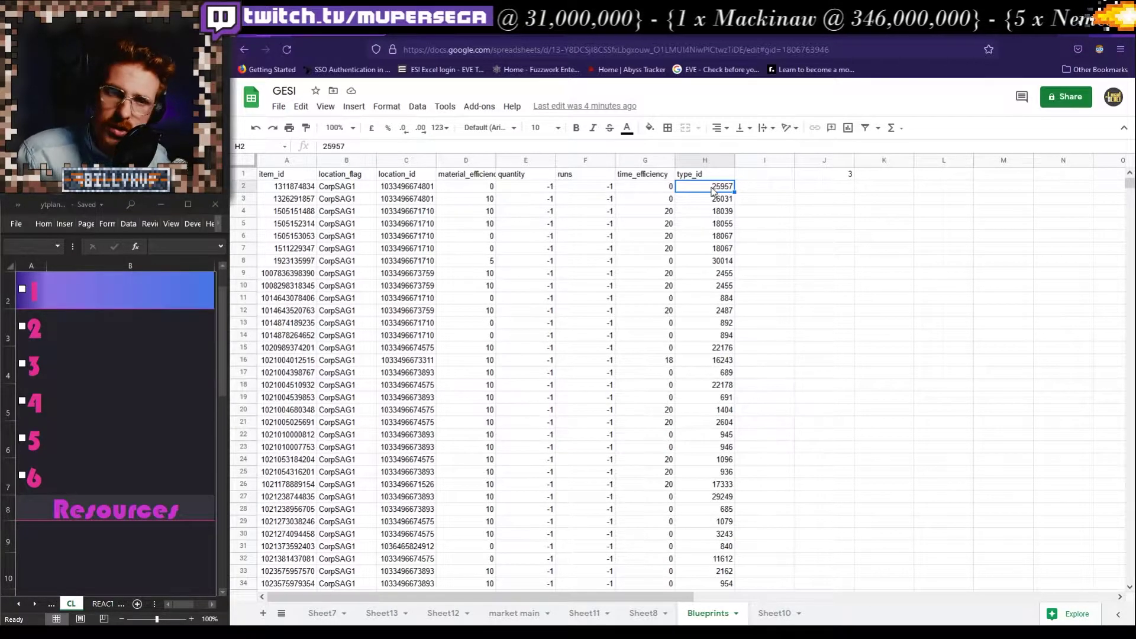
{"action": "left_click", "coordinate": [918, 301]}
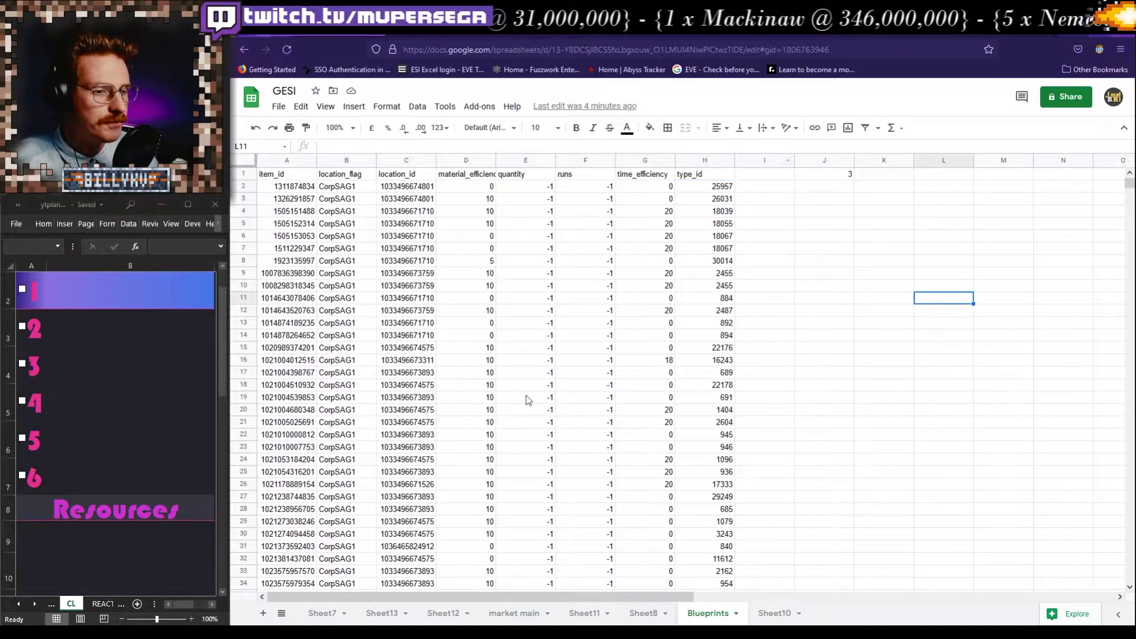
{"action": "left_click", "coordinate": [704, 409]}
Select columns A through N on the market main sheet and bring the Excel workbook forward.
{"action": "left_click", "coordinate": [506, 615]}
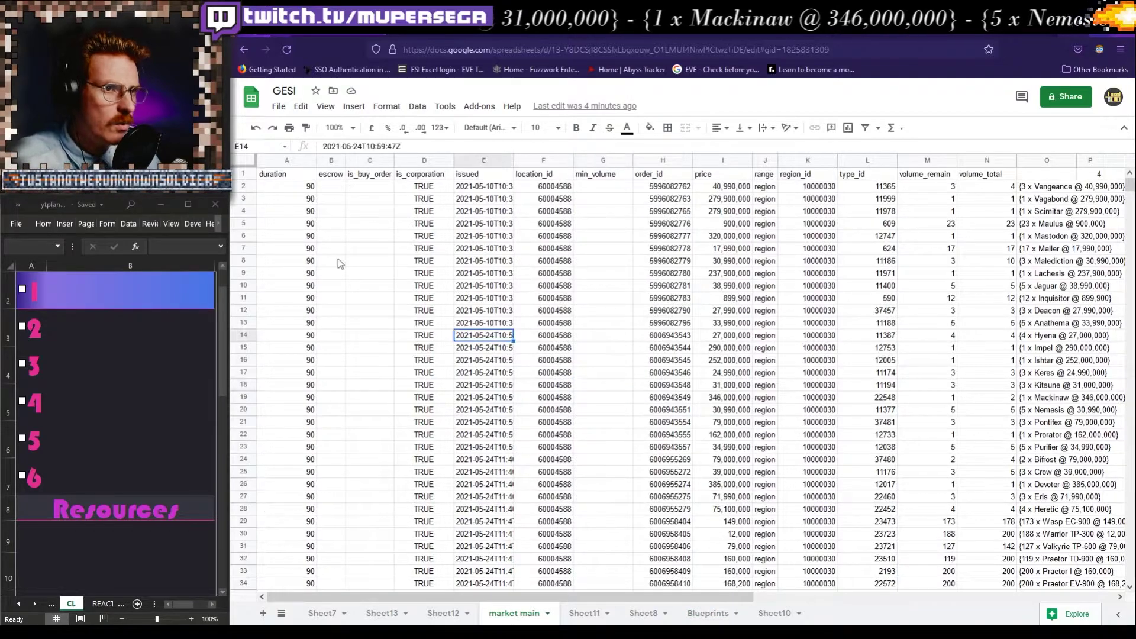
{"action": "left_click", "coordinate": [987, 161], "text": "shift"}
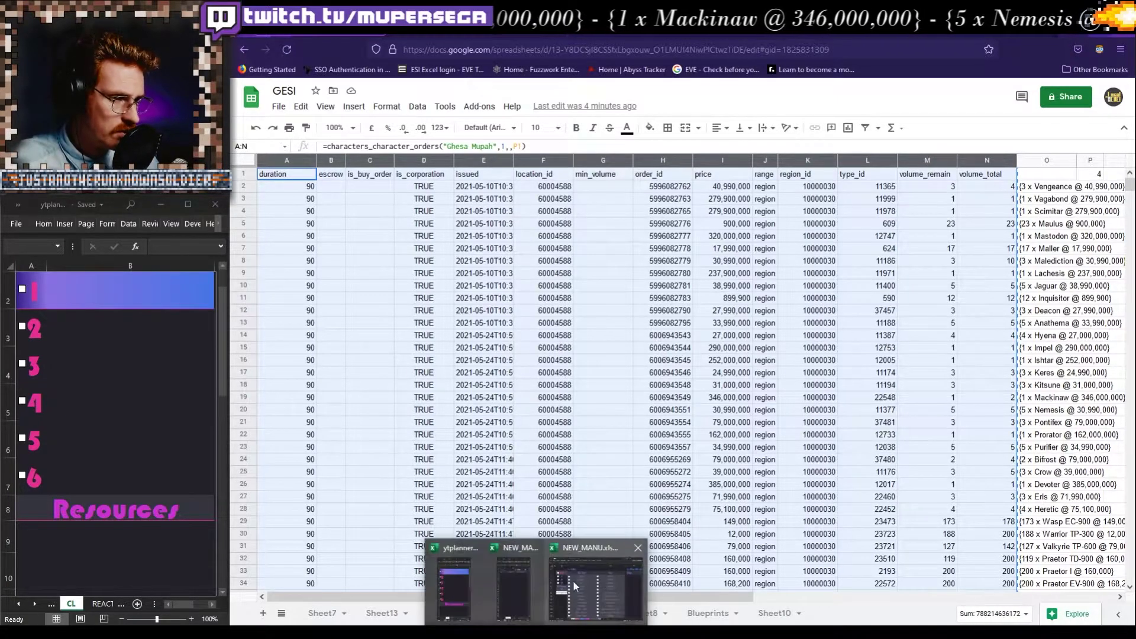
{"action": "left_click", "coordinate": [575, 580]}
Browse through the workbook's sheet tabs until reaching the Market Orders sheet.
{"action": "left_click", "coordinate": [600, 604]}
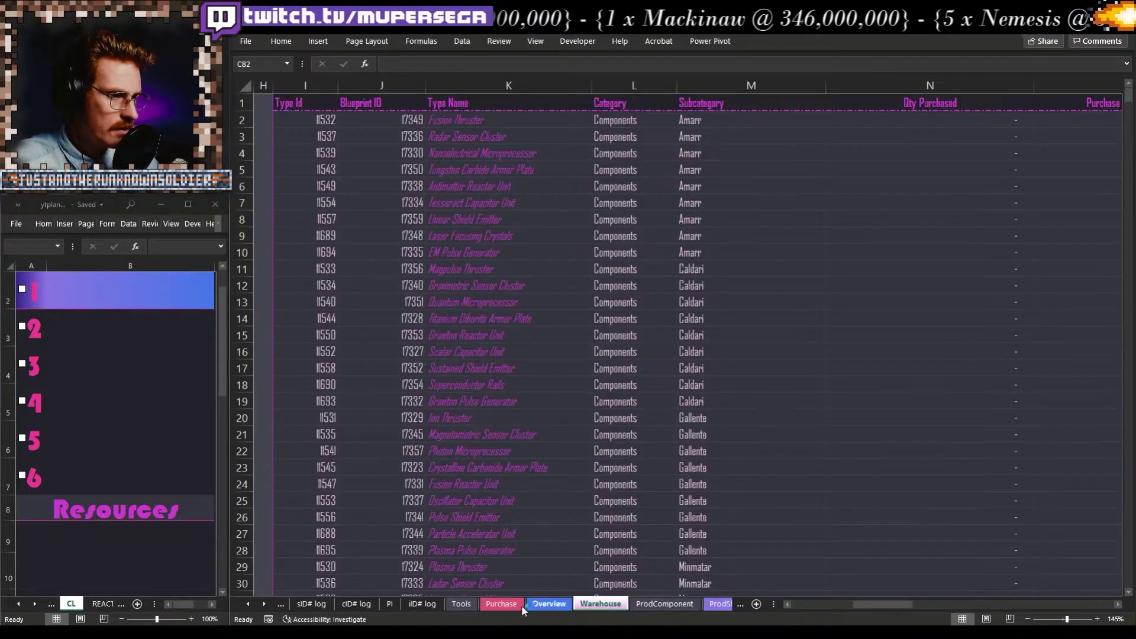
{"action": "left_click", "coordinate": [654, 604]}
{"action": "left_click", "coordinate": [682, 603]}
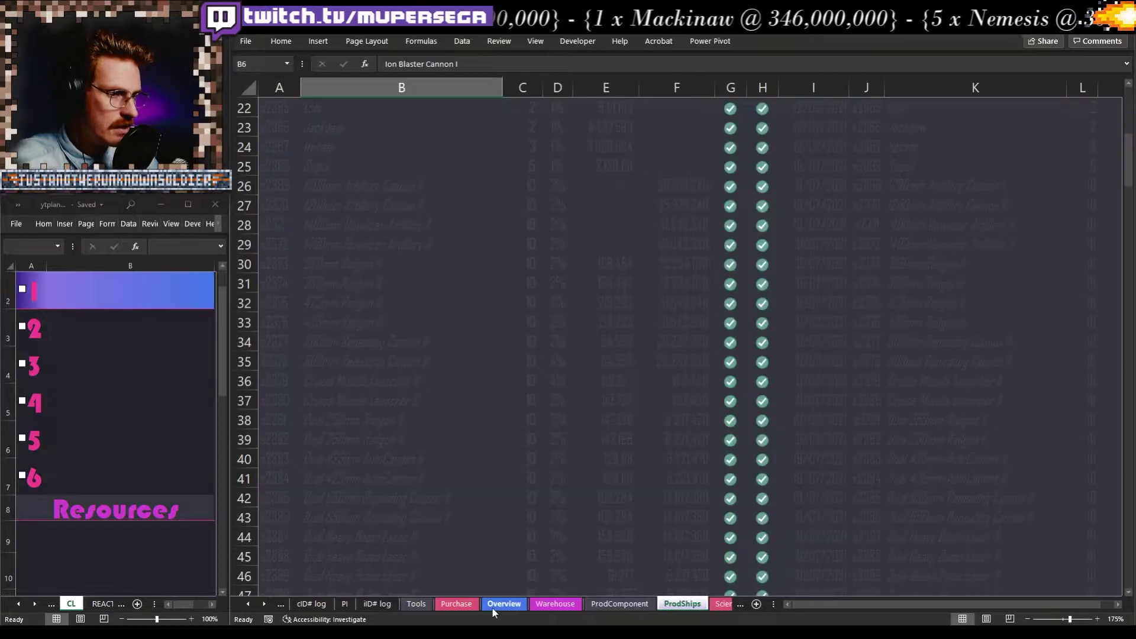
{"action": "left_click", "coordinate": [416, 603]}
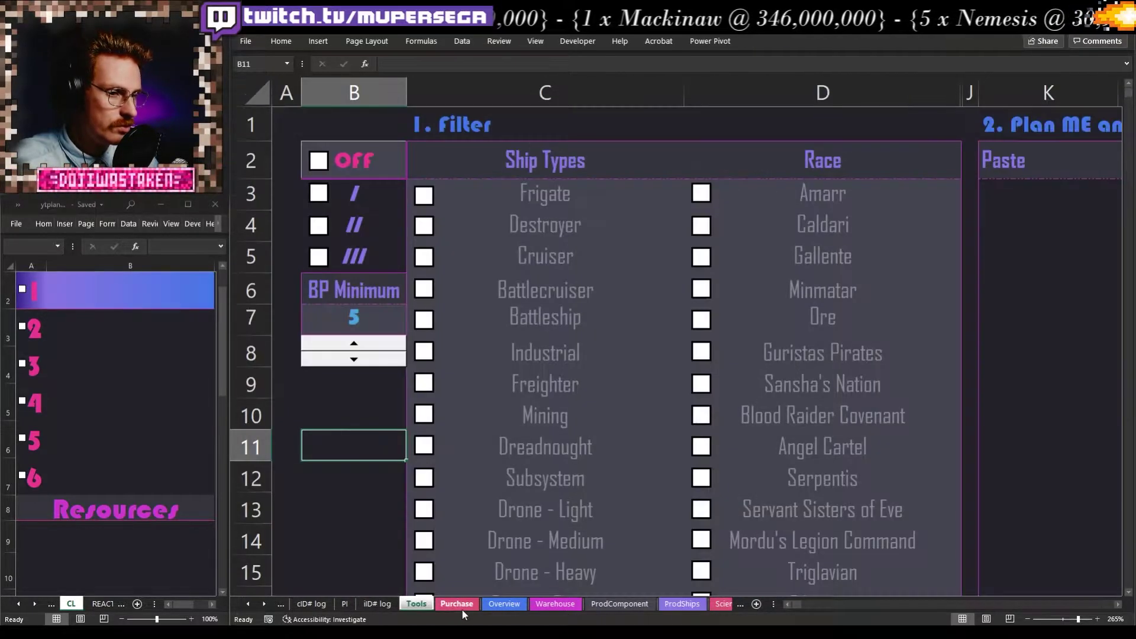
{"action": "left_click", "coordinate": [456, 603]}
{"action": "left_click", "coordinate": [504, 603]}
{"action": "left_click", "coordinate": [560, 603]}
{"action": "left_click", "coordinate": [723, 604]}
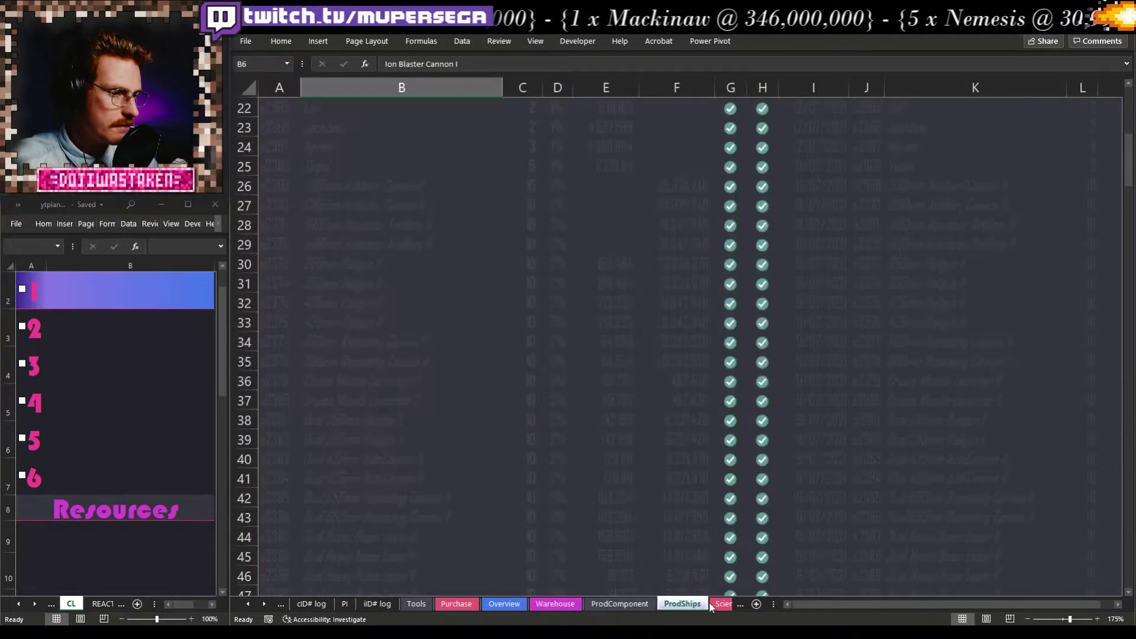
{"action": "left_click", "coordinate": [300, 603]}
{"action": "left_click", "coordinate": [284, 602]}
{"action": "left_click", "coordinate": [284, 604]}
{"action": "left_click", "coordinate": [284, 603]}
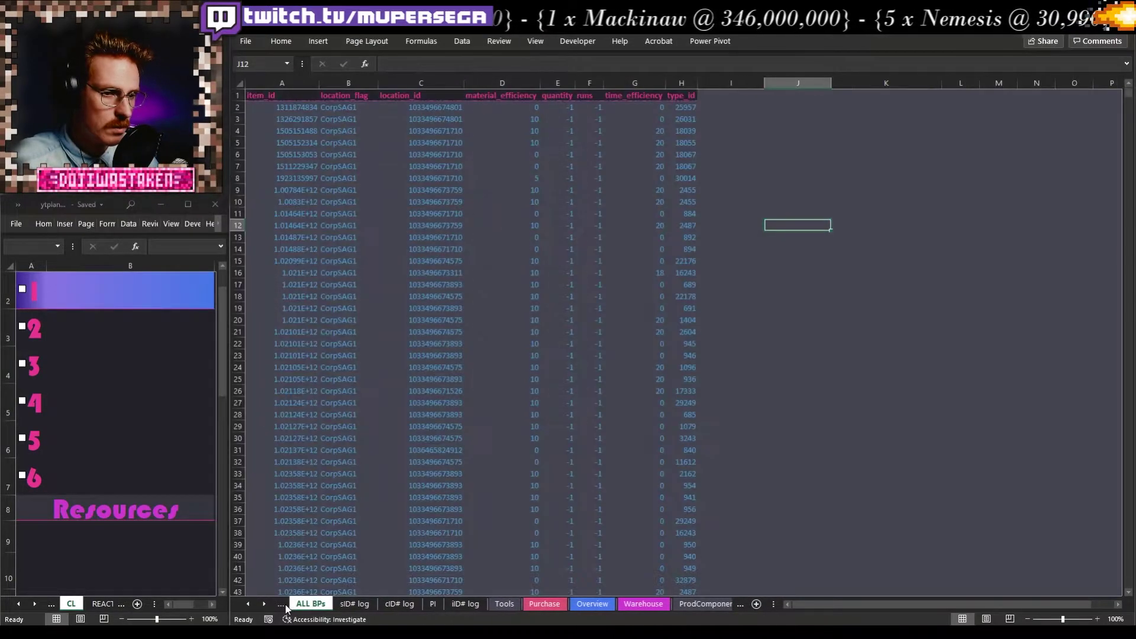
{"action": "left_click", "coordinate": [284, 603]}
{"action": "left_click", "coordinate": [284, 605]}
{"action": "left_click", "coordinate": [284, 605]}
{"action": "left_click", "coordinate": [284, 604]}
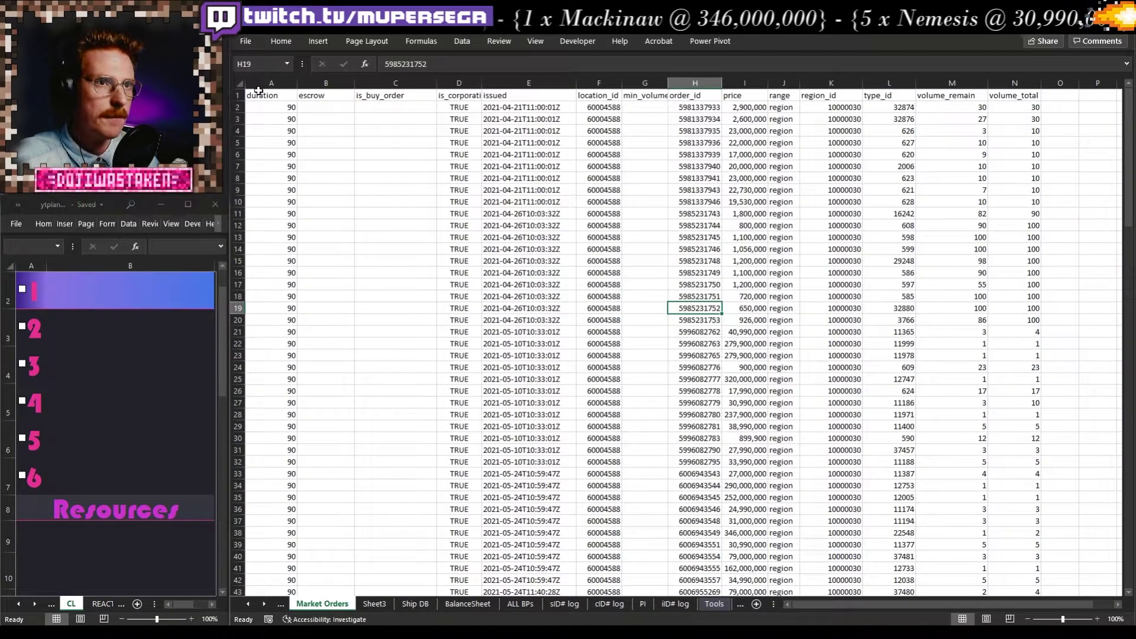
Paste the copied market orders into column A, accept the size mismatch, and return to the browser.
{"action": "right_click", "coordinate": [259, 90]}
{"action": "left_click", "coordinate": [266, 83]}
{"action": "right_click", "coordinate": [261, 83]}
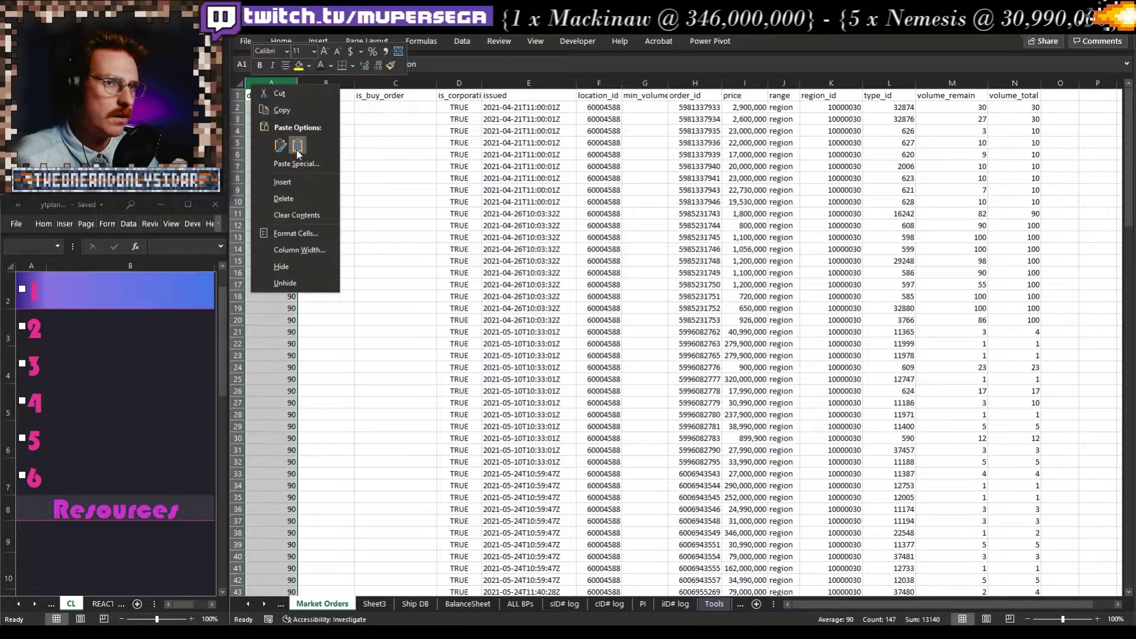
{"action": "left_click", "coordinate": [298, 150]}
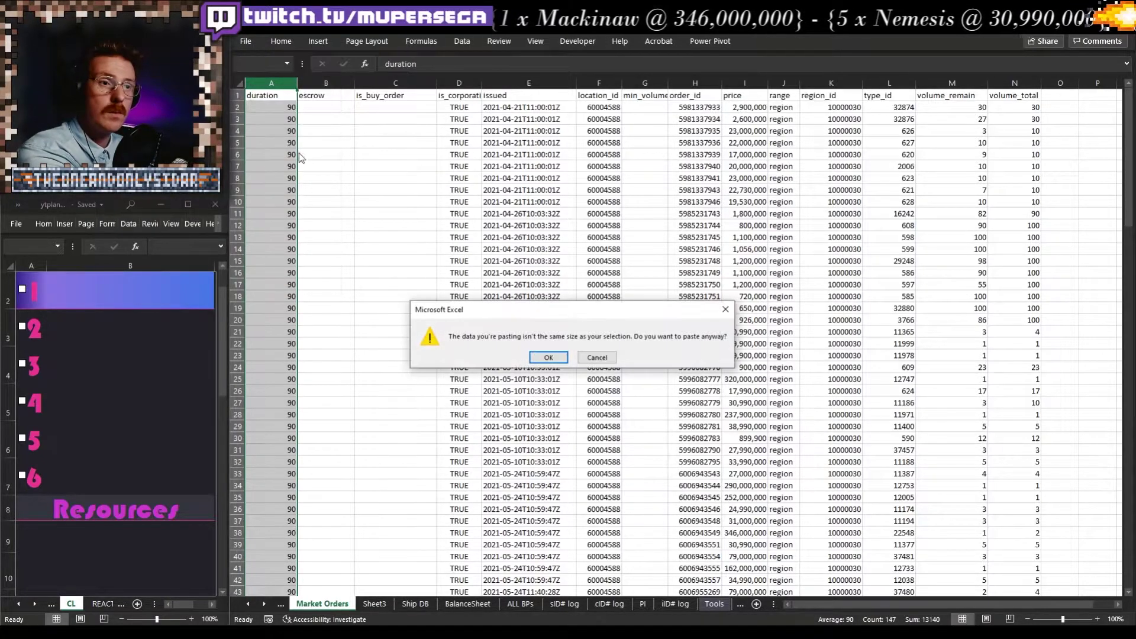
{"action": "left_click", "coordinate": [549, 357]}
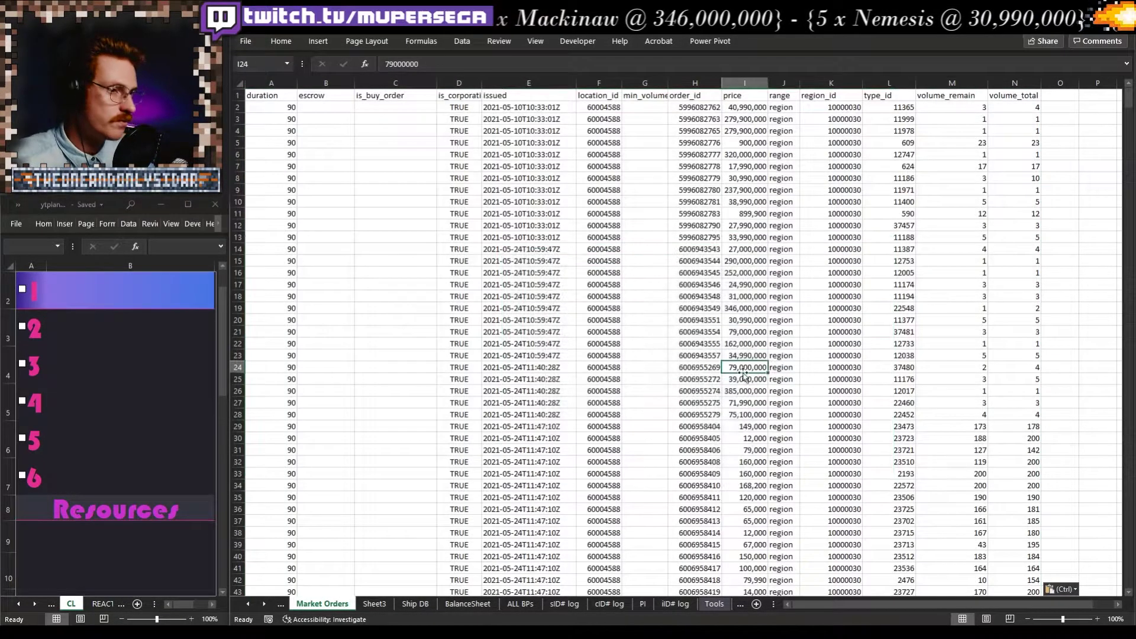
{"action": "left_click", "coordinate": [721, 371]}
{"action": "left_click", "coordinate": [603, 299]}
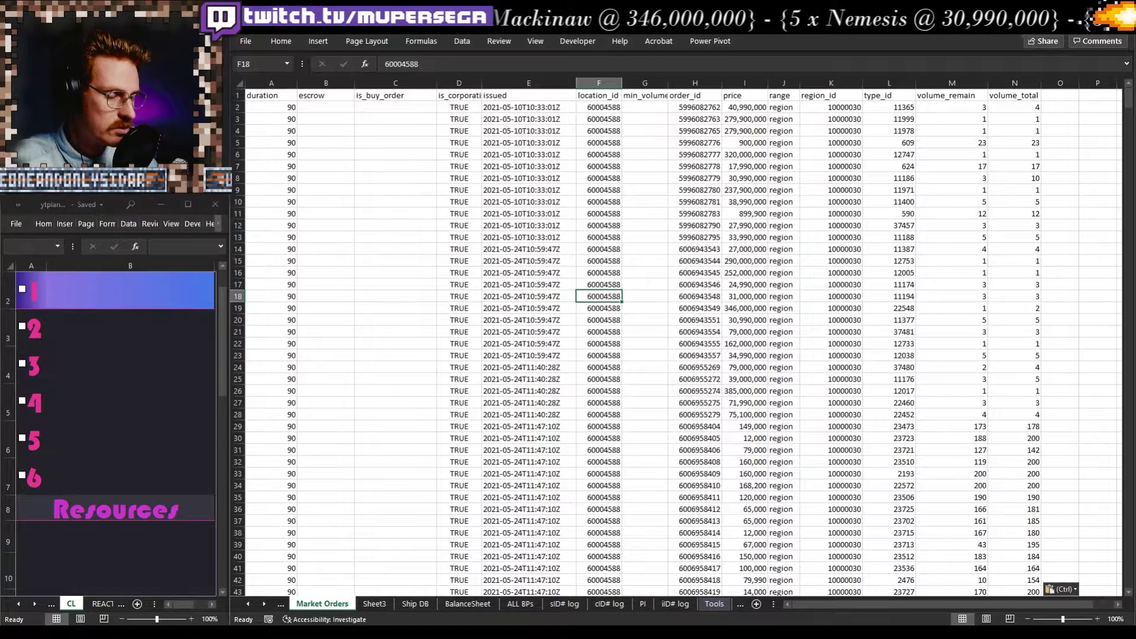
{"action": "key", "text": "alt+Tab"}
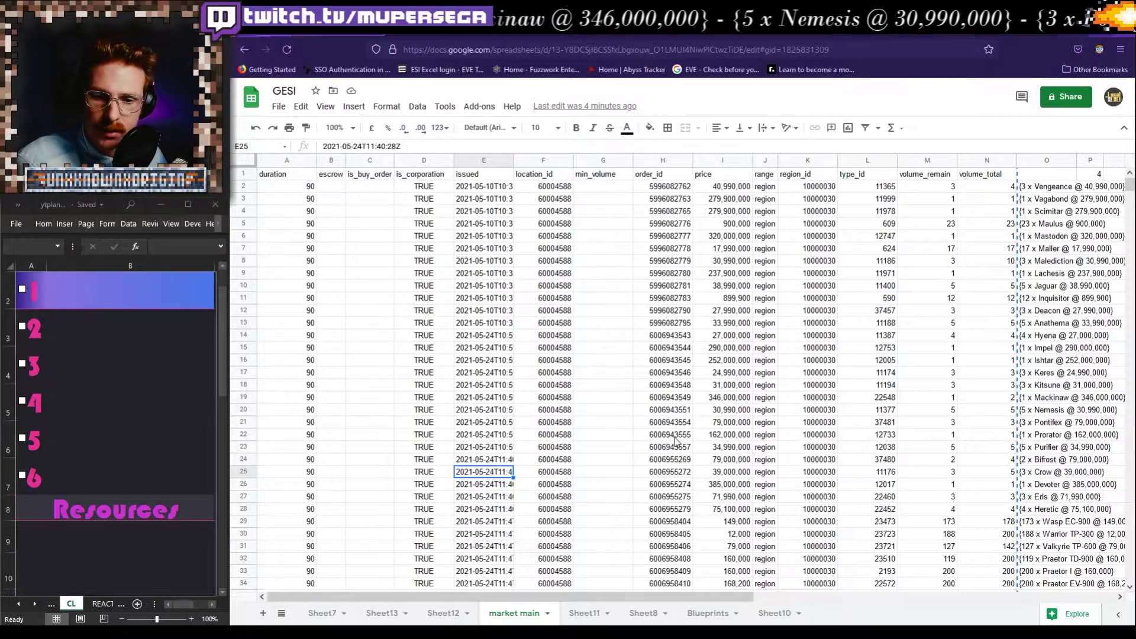
Copy Blueprints columns A to H in Google Sheets and open Excel's ALL BPs sheet.
{"action": "left_click", "coordinate": [764, 335]}
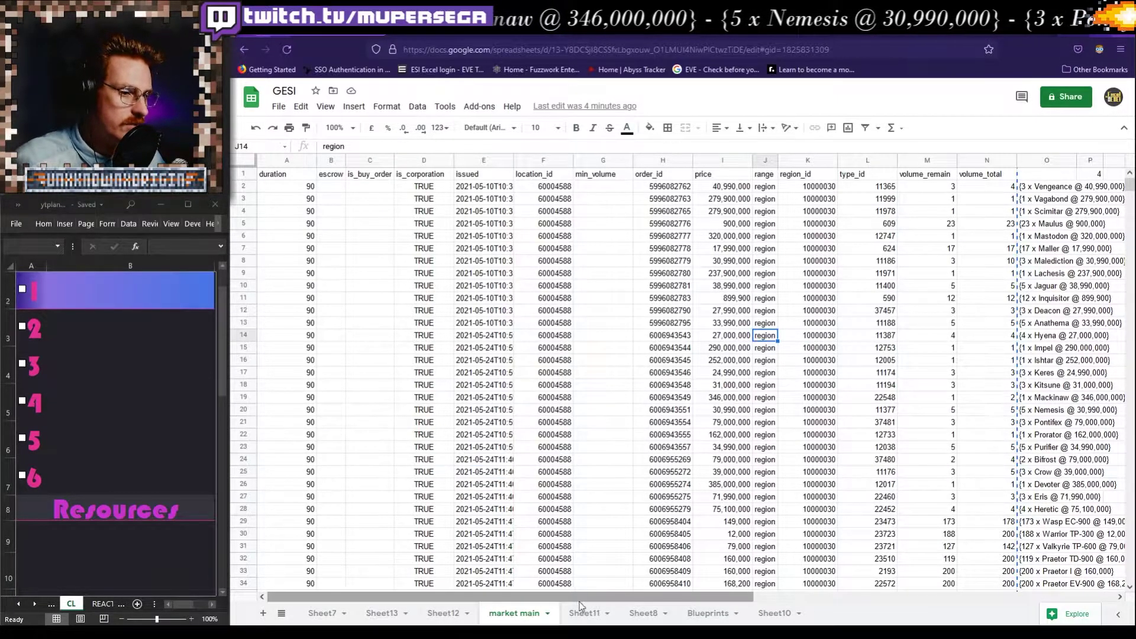
{"action": "left_click", "coordinate": [707, 613]}
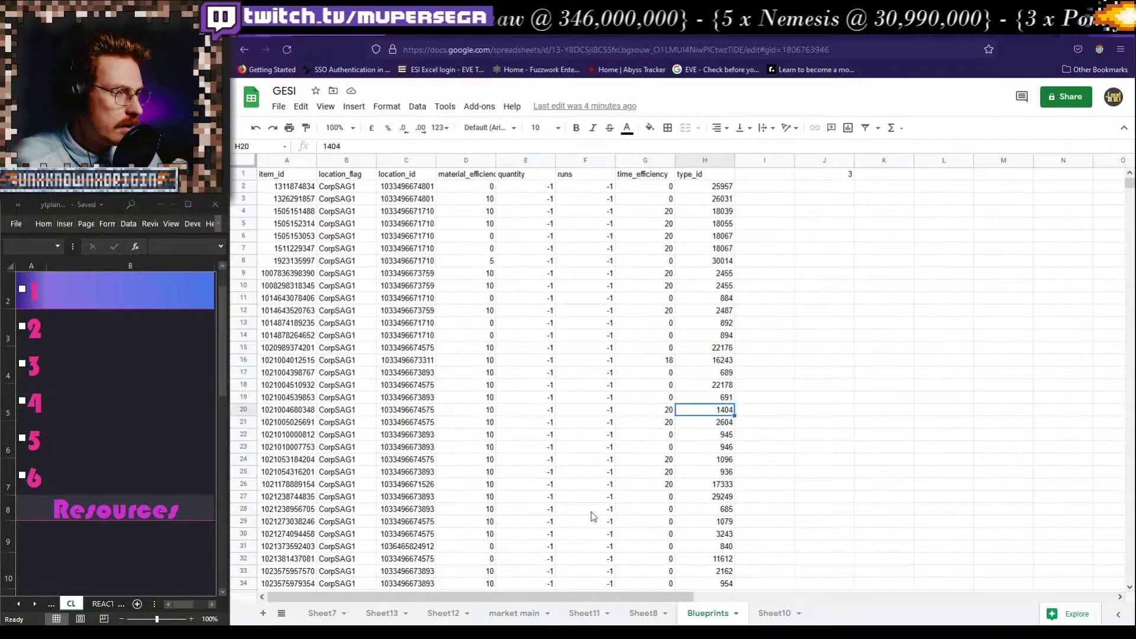
{"action": "left_click", "coordinate": [282, 161]}
{"action": "left_click", "coordinate": [703, 162], "text": "shift"}
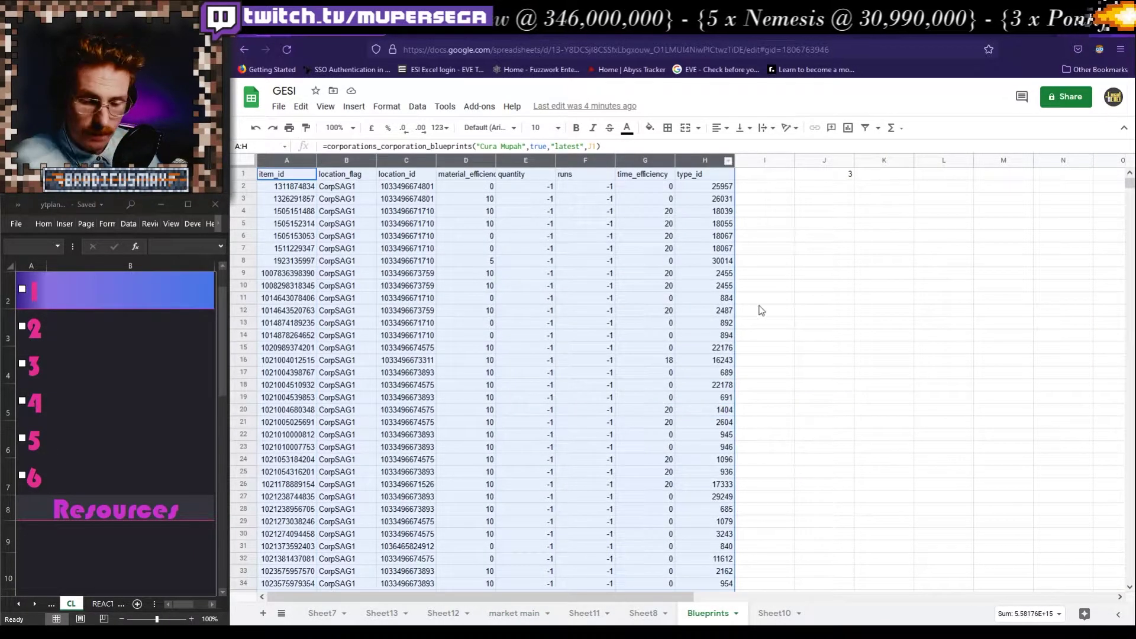
{"action": "key", "text": "ctrl+c"}
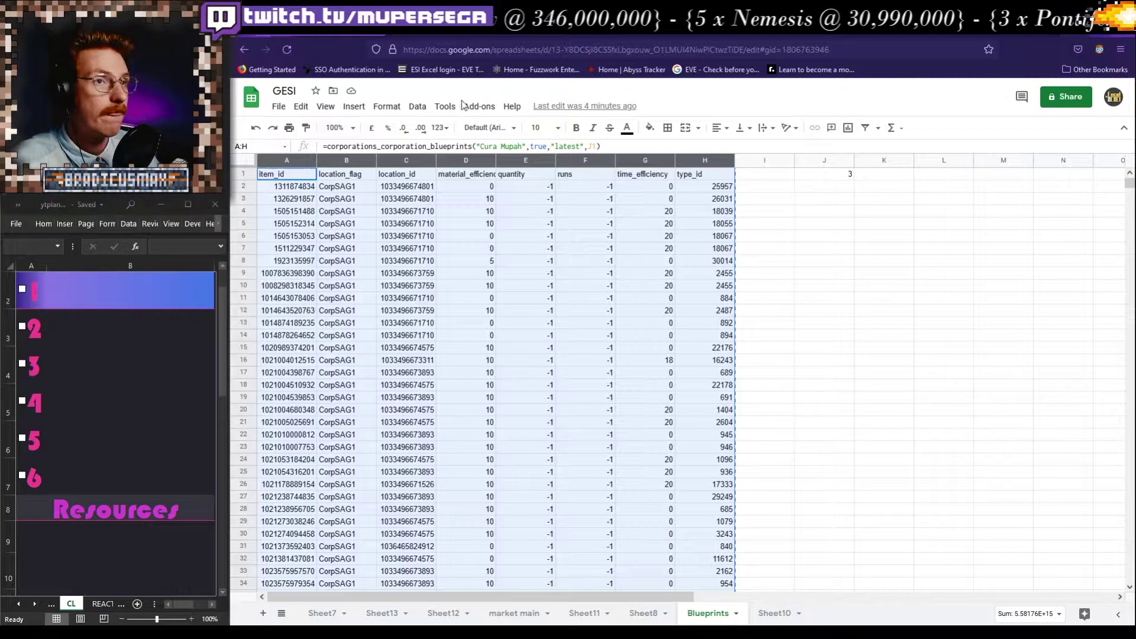
{"action": "left_click", "coordinate": [884, 422]}
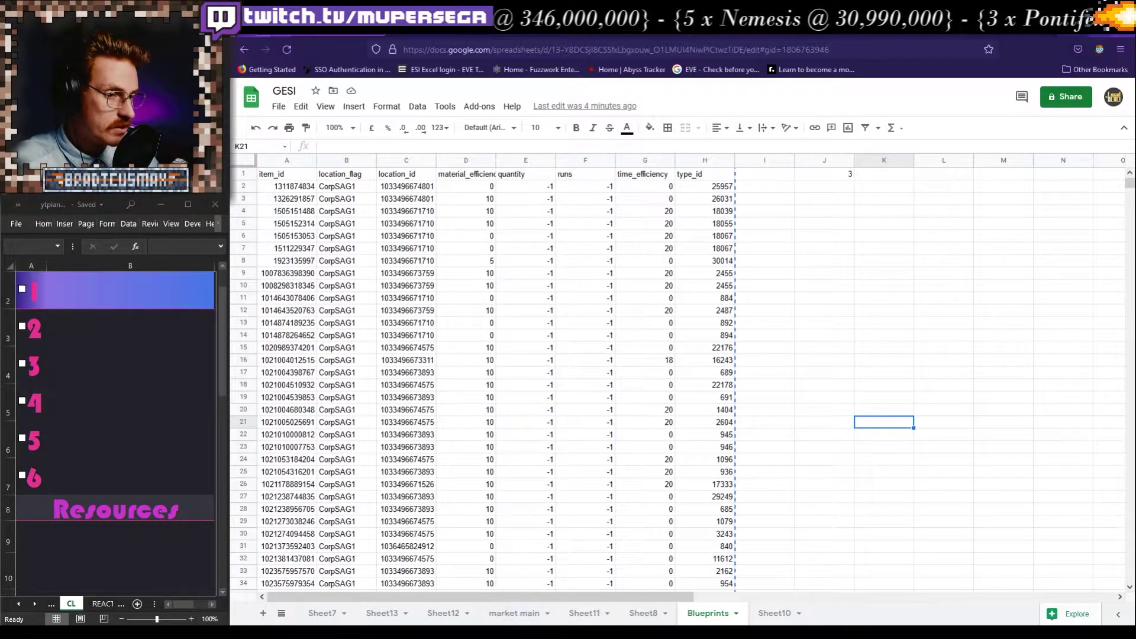
{"action": "left_click", "coordinate": [590, 601]}
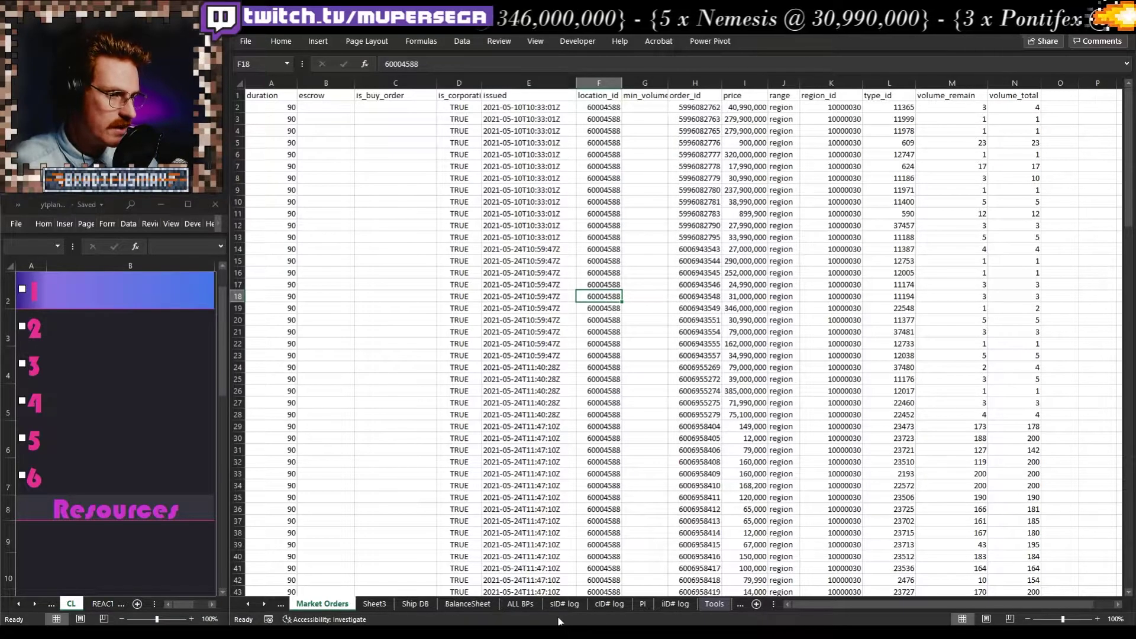
{"action": "left_click", "coordinate": [520, 603]}
Paste the blueprint data into ALL BPs column A as values only, confirming the replace, then return to the browser.
{"action": "right_click", "coordinate": [276, 84]}
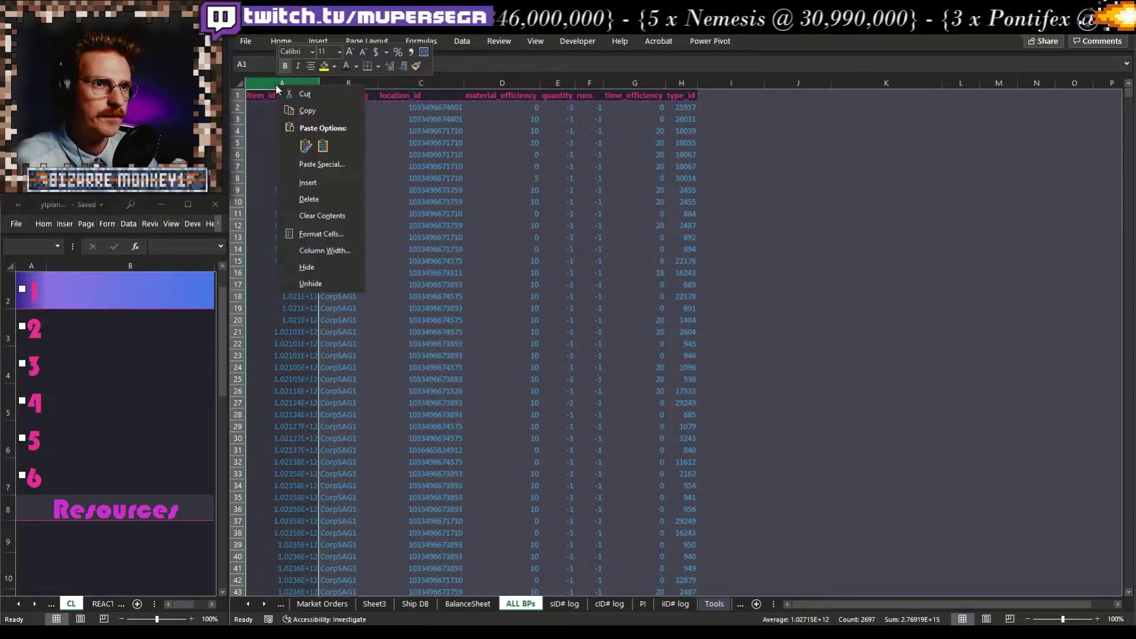
{"action": "left_click", "coordinate": [322, 147]}
{"action": "left_click", "coordinate": [547, 359]}
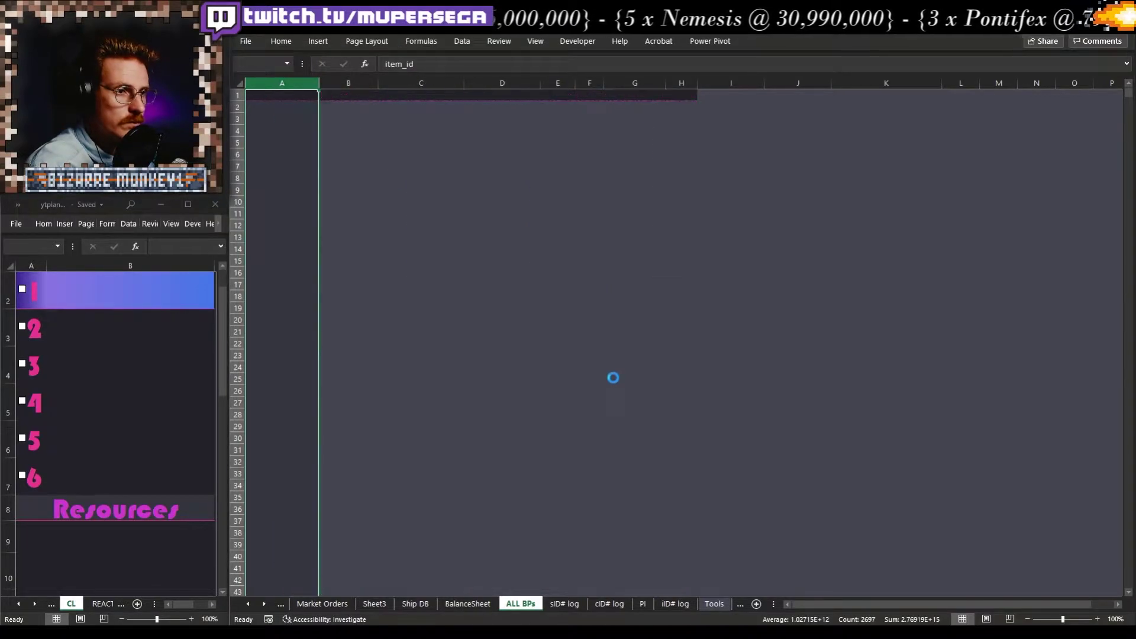
{"action": "left_click", "coordinate": [615, 273]}
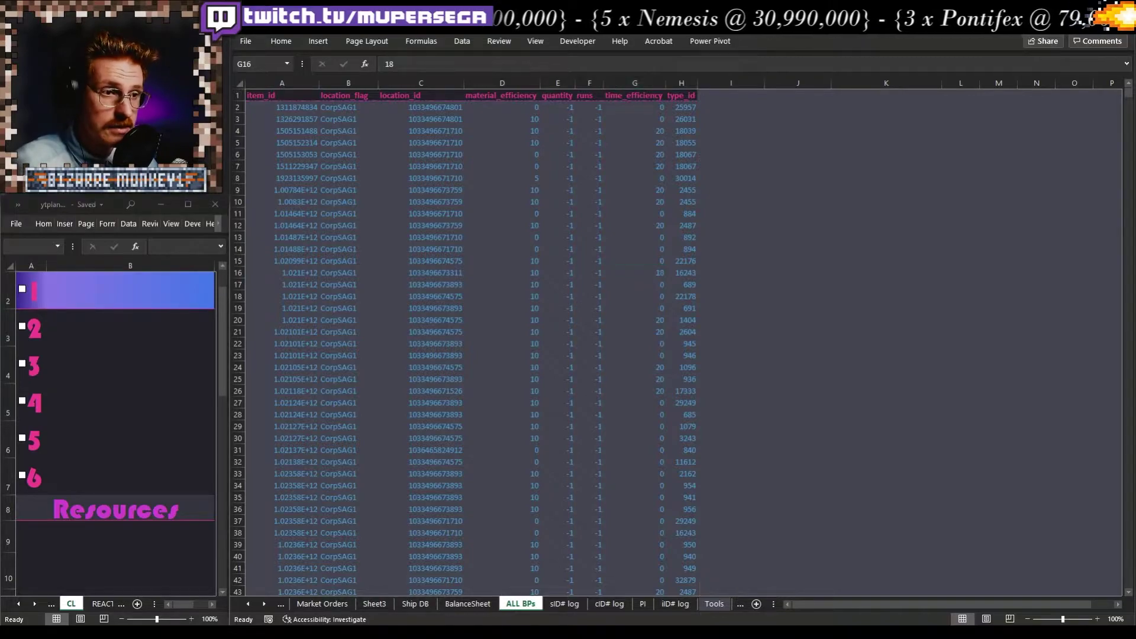
{"action": "key", "text": "alt+Tab"}
{"action": "left_click", "coordinate": [824, 438]}
{"action": "left_click", "coordinate": [803, 307]}
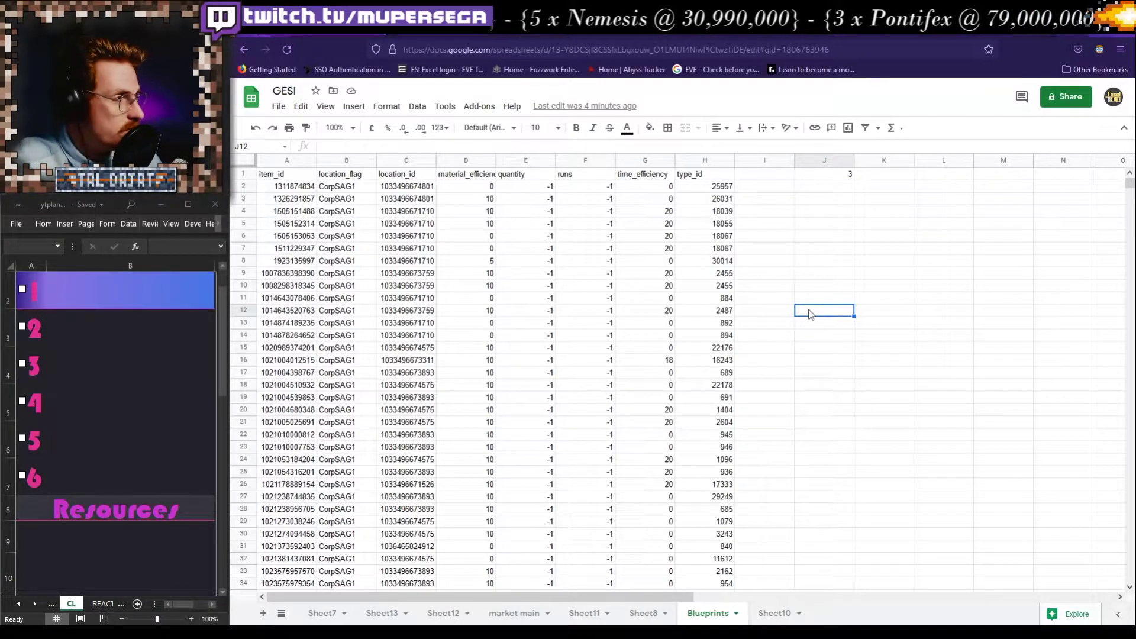
Click a few cells in the Blueprints sheet, then switch back to the Excel workbook.
{"action": "left_click", "coordinate": [815, 303]}
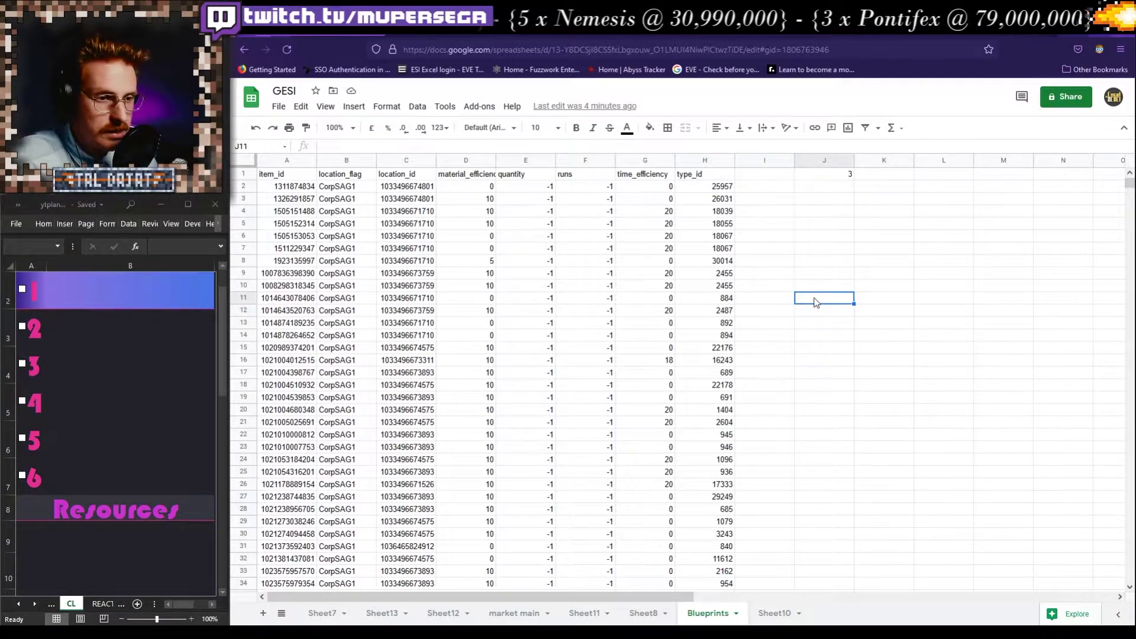
{"action": "key", "text": "Up"}
{"action": "key", "text": "Up"}
{"action": "key", "text": "Up"}
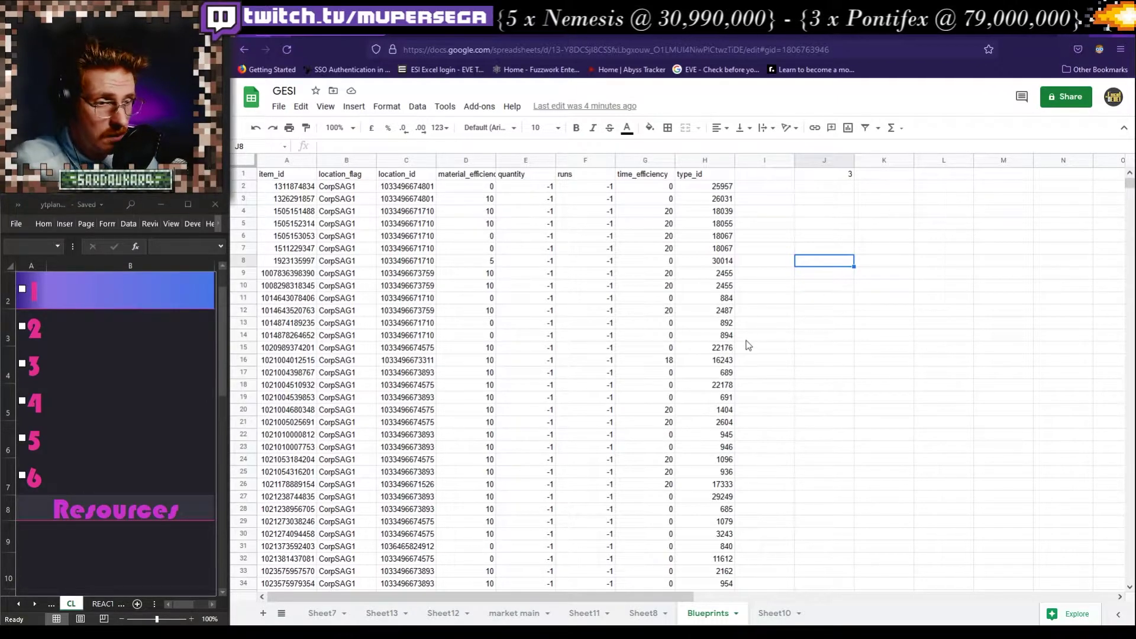
{"action": "left_click", "coordinate": [852, 336]}
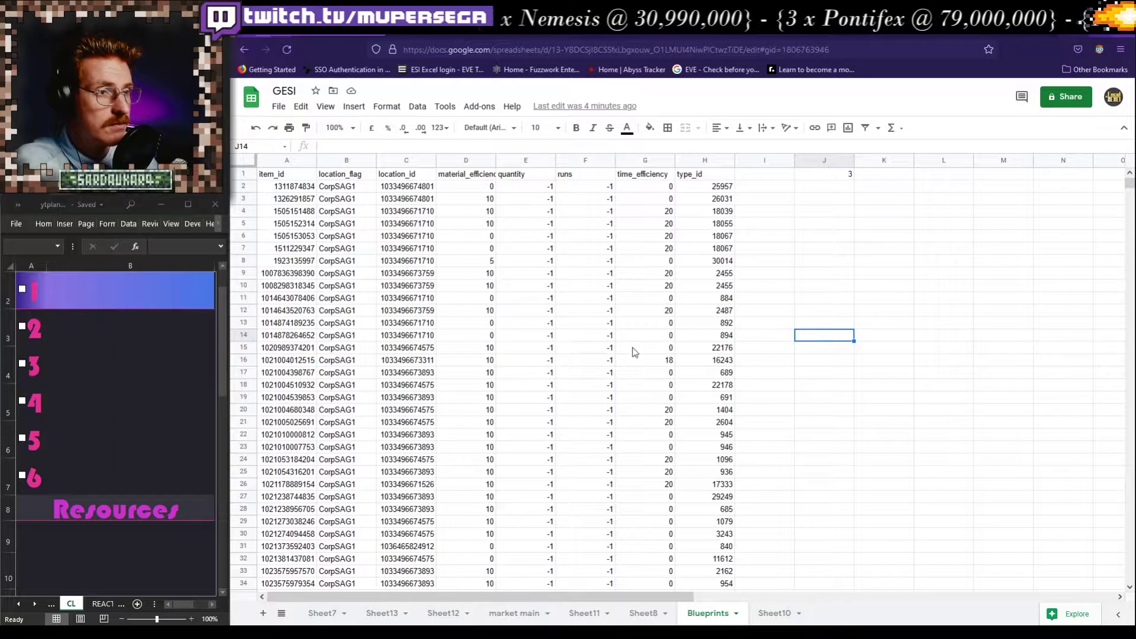
{"action": "left_click", "coordinate": [887, 274]}
{"action": "key", "text": "alt+Tab"}
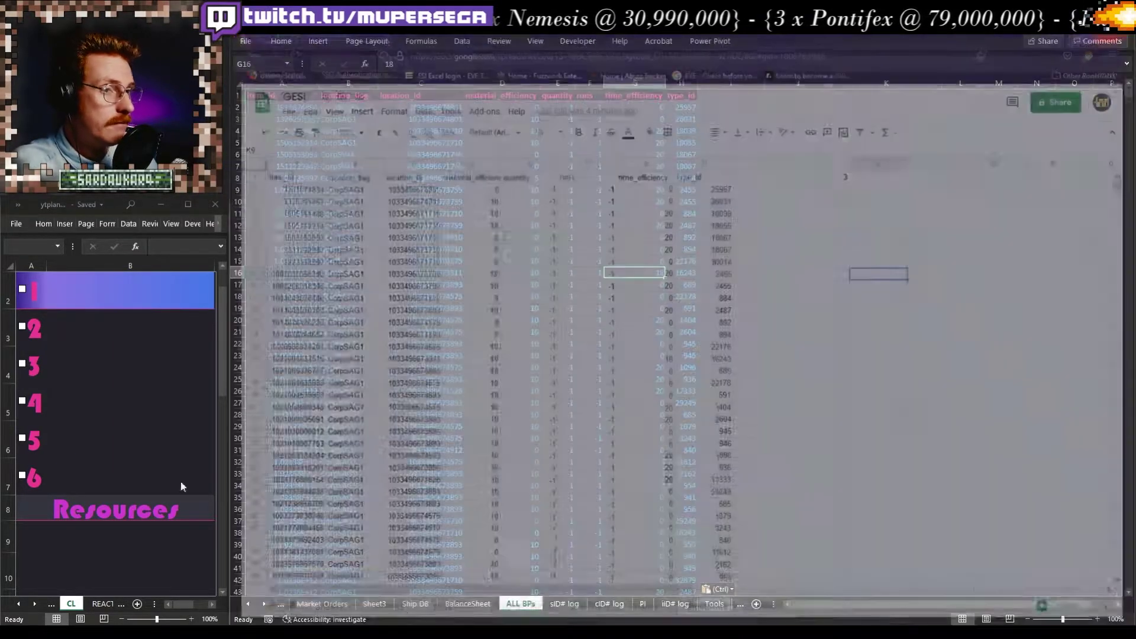
Open the Tools sheet and look over its Filter section of ship types, races and BP Minimum 5.
{"action": "left_click", "coordinate": [776, 356]}
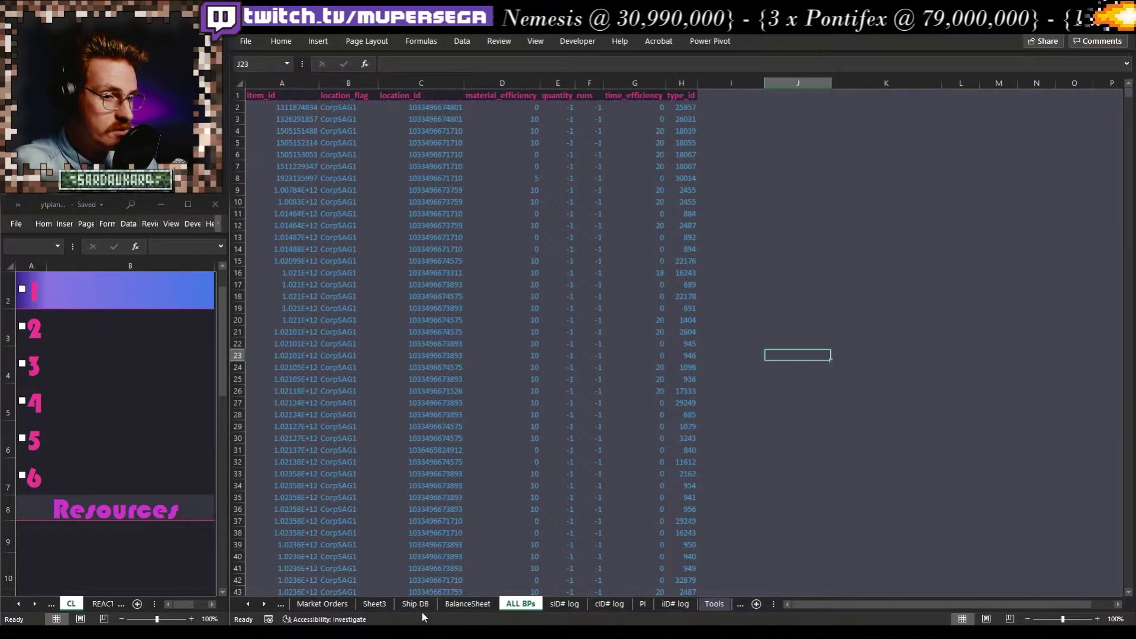
{"action": "left_click", "coordinate": [713, 602]}
{"action": "left_click", "coordinate": [373, 531]}
{"action": "scroll", "coordinate": [373, 531], "scroll_direction": "down", "scroll_amount": 2}
{"action": "scroll", "coordinate": [377, 406], "scroll_direction": "up", "scroll_amount": 2}
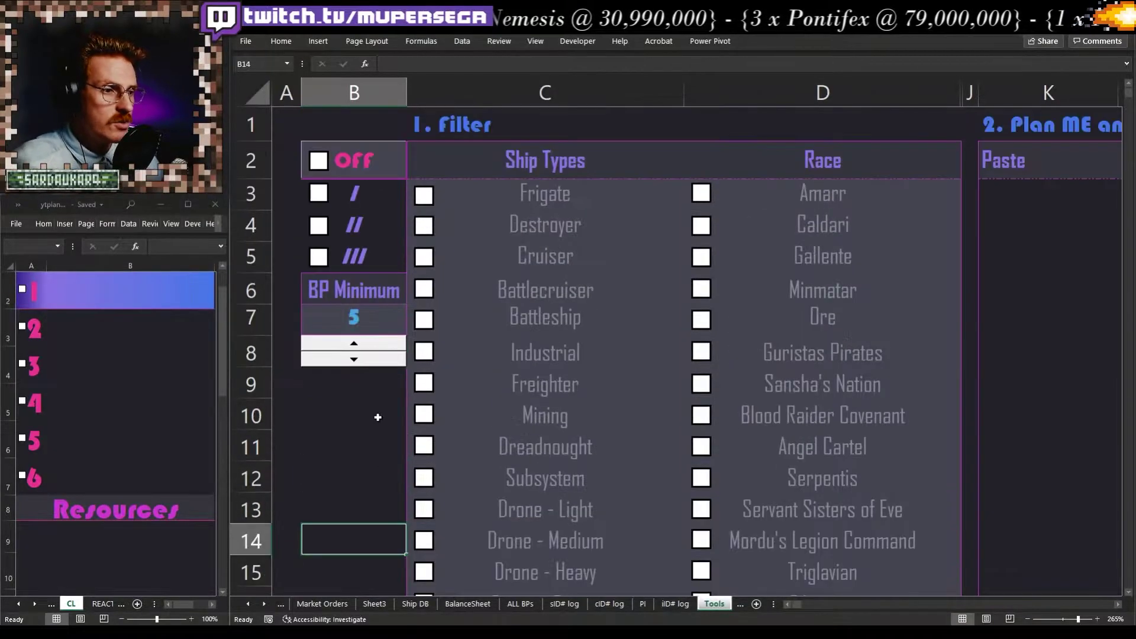
{"action": "scroll", "coordinate": [361, 476], "scroll_direction": "down", "scroll_amount": 2}
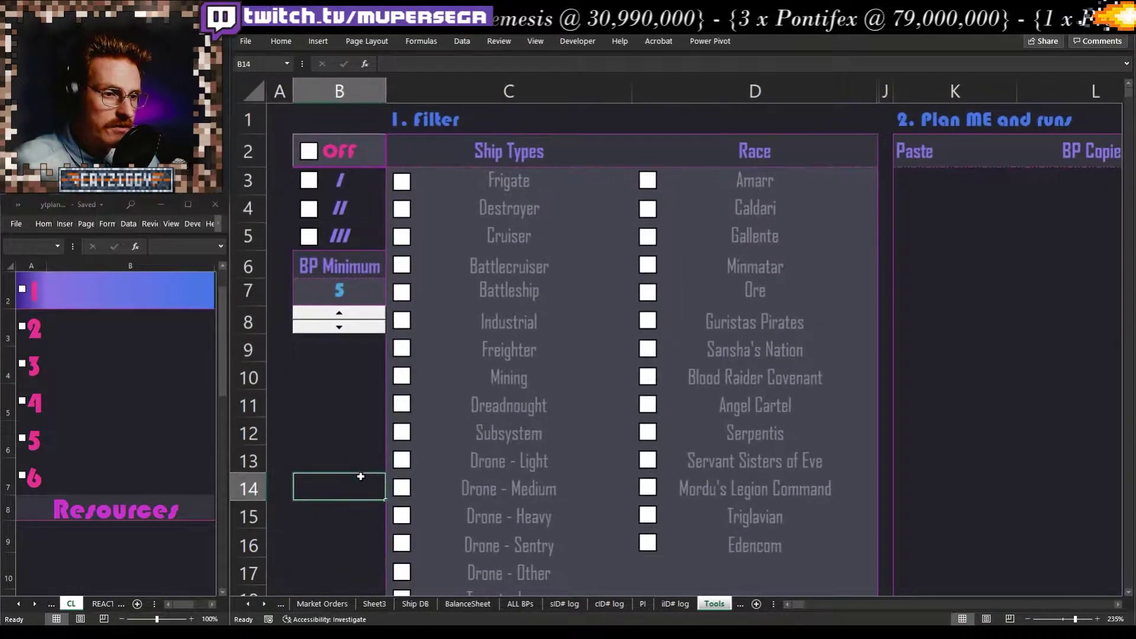
{"action": "scroll", "coordinate": [582, 352], "scroll_direction": "down", "scroll_amount": 2}
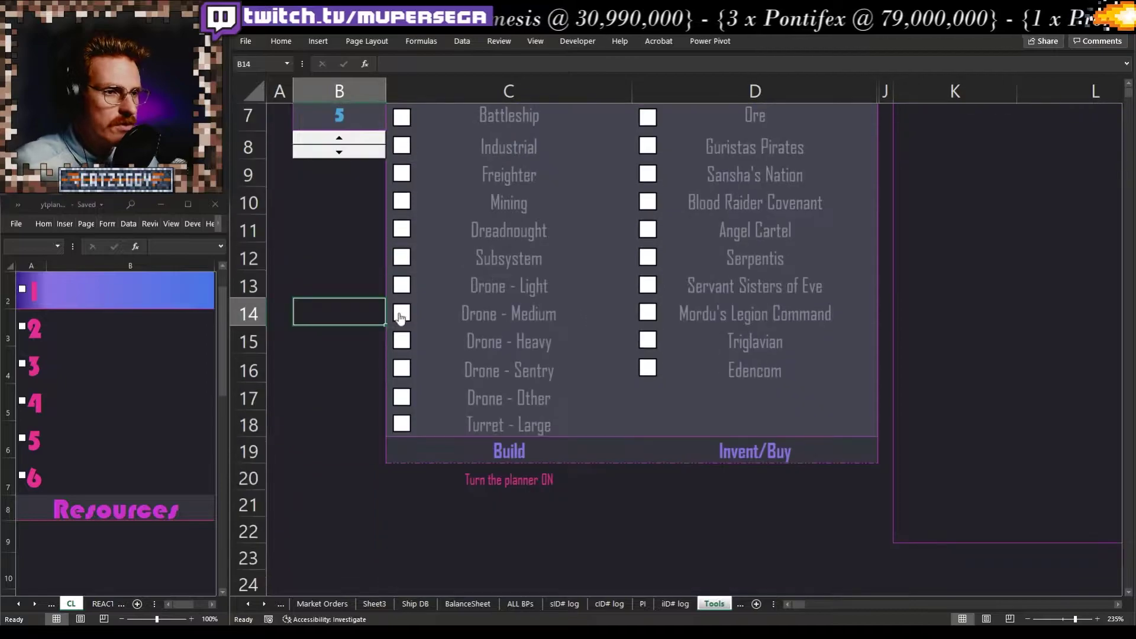
{"action": "left_click", "coordinate": [347, 246]}
{"action": "scroll", "coordinate": [348, 249], "scroll_direction": "down", "scroll_amount": 1}
{"action": "scroll", "coordinate": [324, 274], "scroll_direction": "up", "scroll_amount": 2}
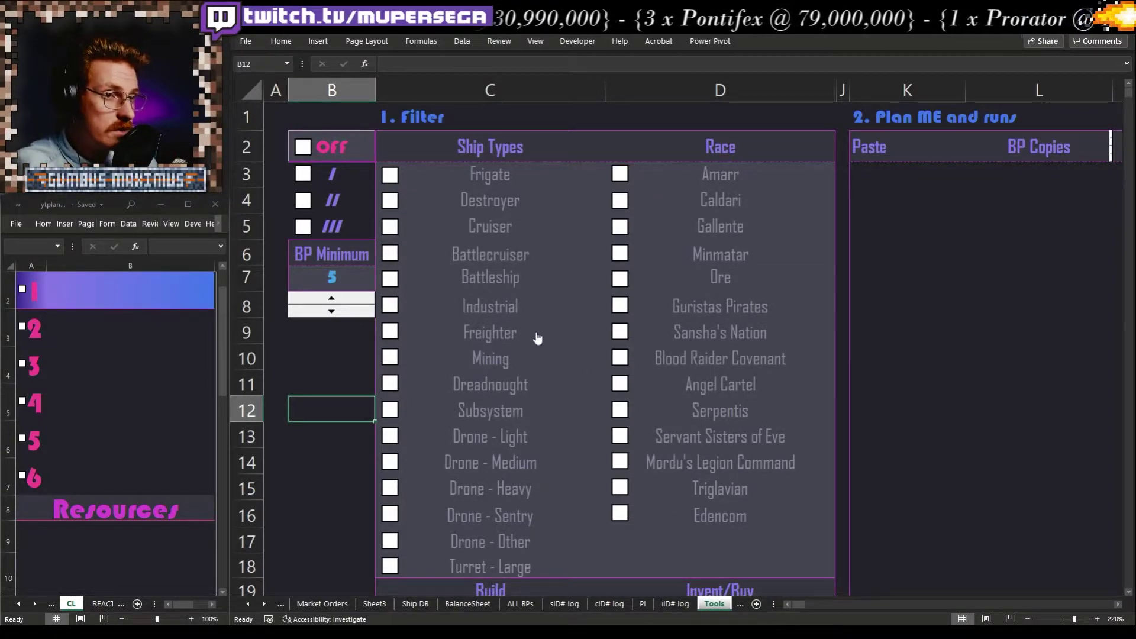
{"action": "left_click", "coordinate": [324, 178]}
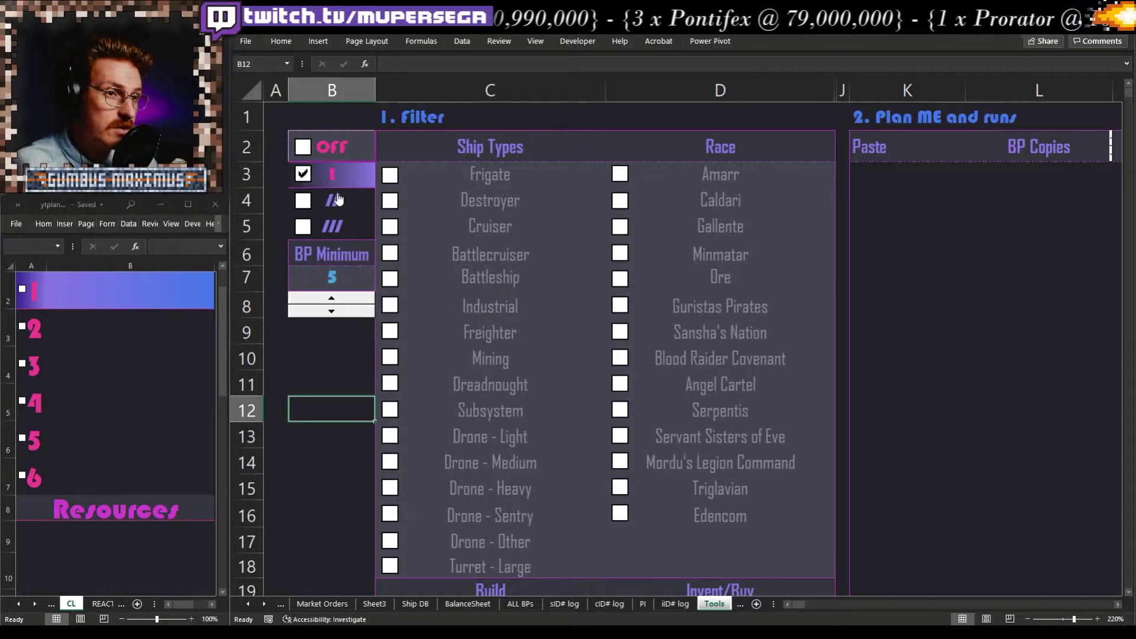
{"action": "left_click", "coordinate": [334, 203]}
{"action": "left_click", "coordinate": [335, 225]}
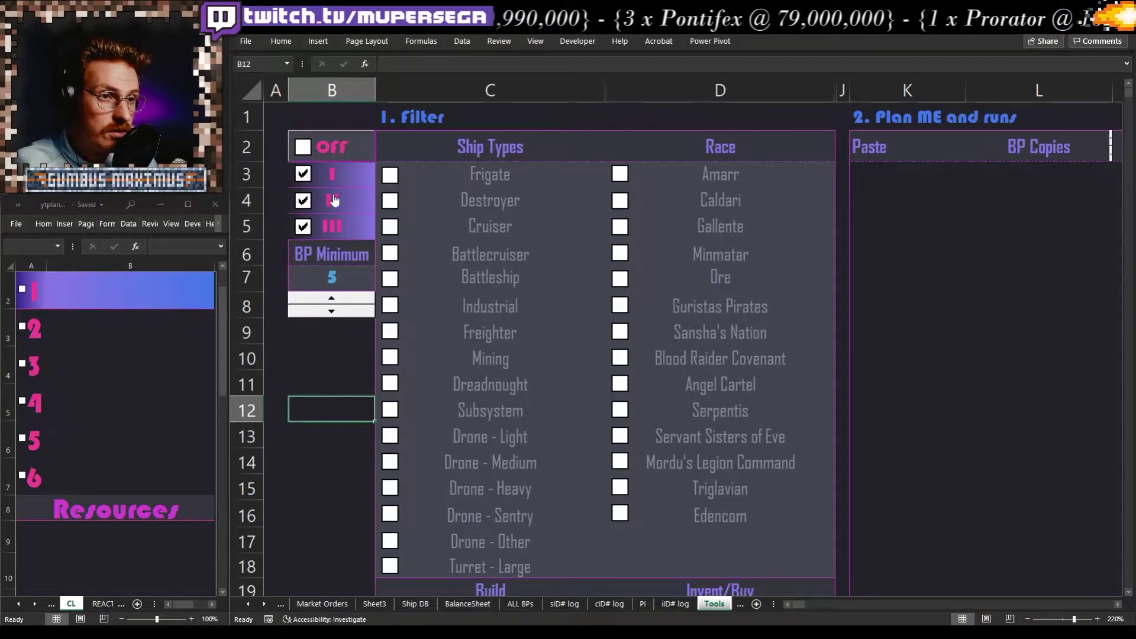
{"action": "left_click", "coordinate": [339, 229]}
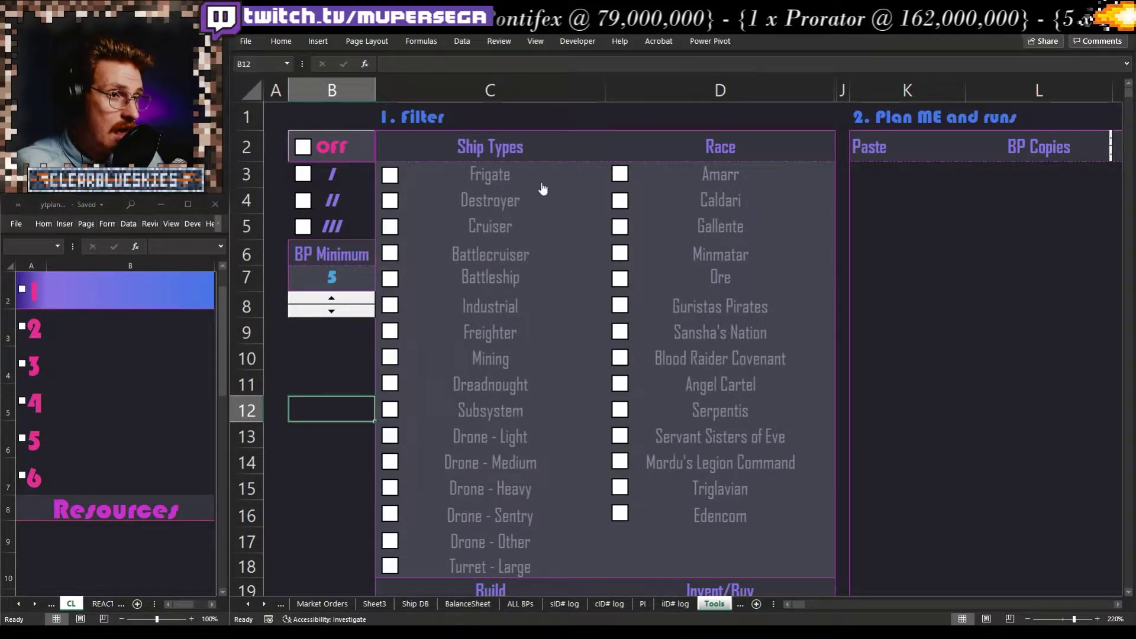
Settle the ship type filter on Frigate after trying the Cruiser and Destroyer boxes.
{"action": "left_click", "coordinate": [511, 229]}
{"action": "left_click", "coordinate": [710, 177]}
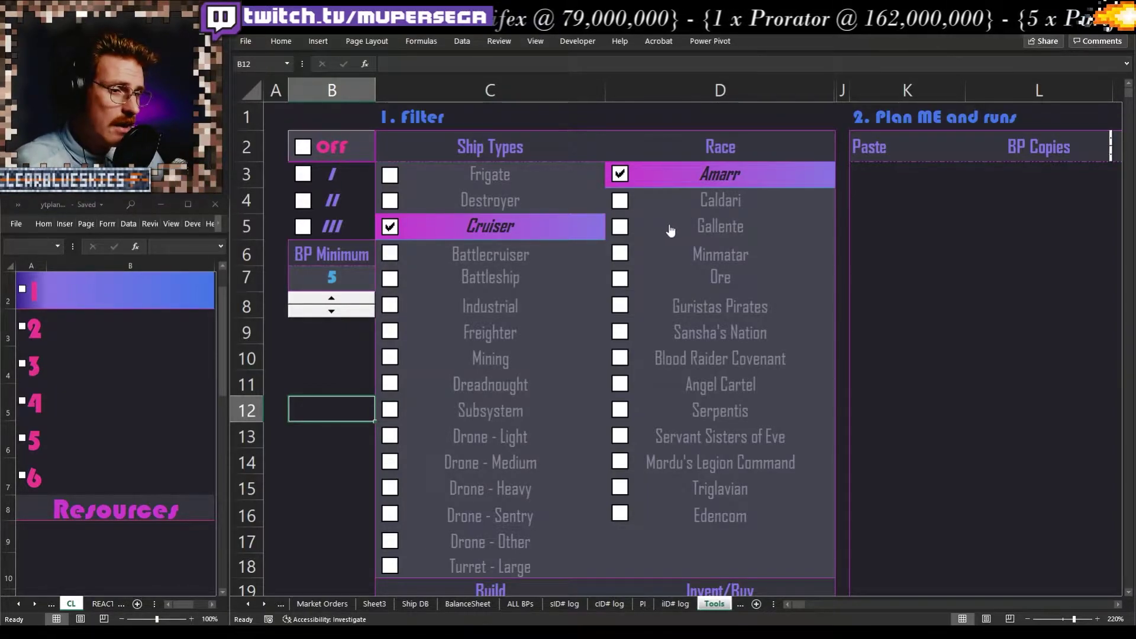
{"action": "left_click", "coordinate": [658, 188]}
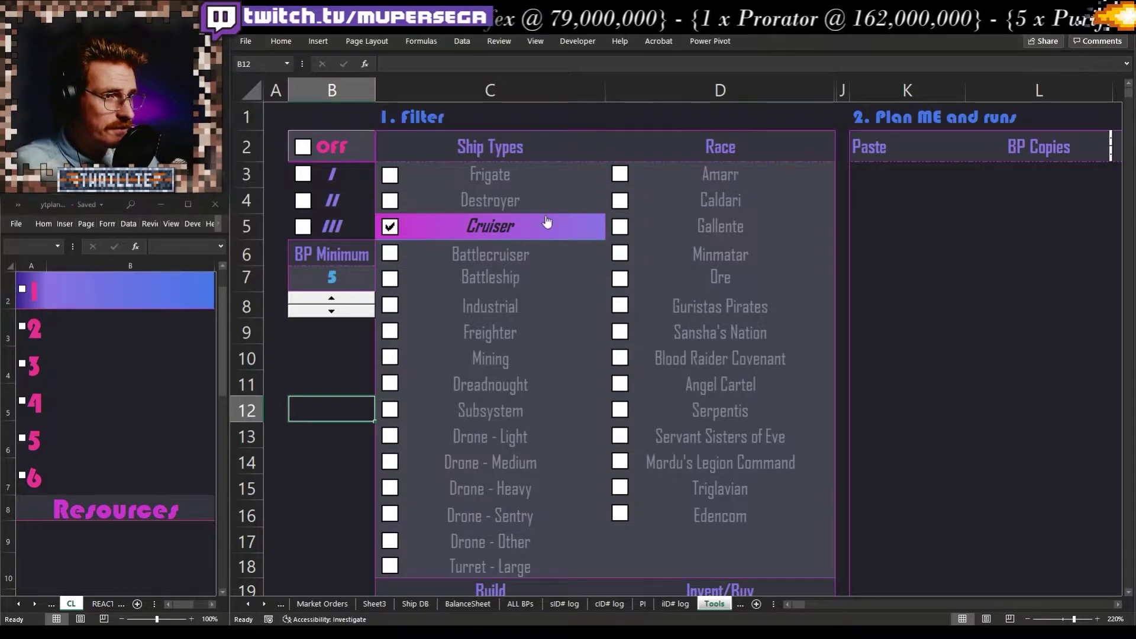
{"action": "left_click", "coordinate": [474, 227]}
{"action": "left_click", "coordinate": [474, 202]}
{"action": "left_click", "coordinate": [494, 178]}
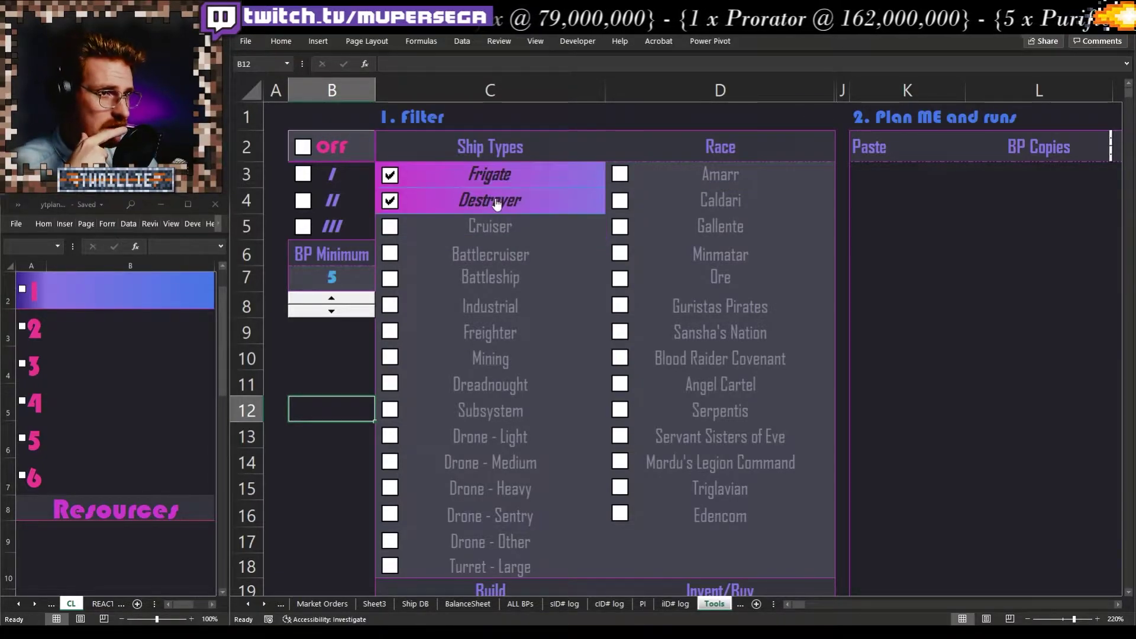
{"action": "left_click", "coordinate": [497, 202]}
{"action": "left_click", "coordinate": [500, 177]}
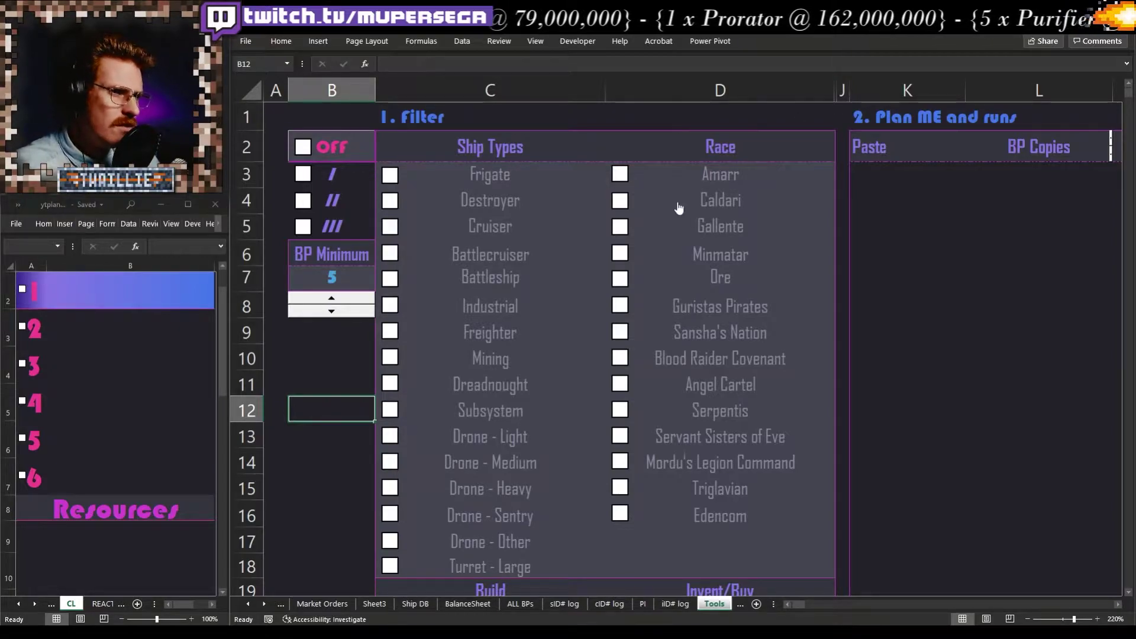
{"action": "left_click", "coordinate": [457, 184]}
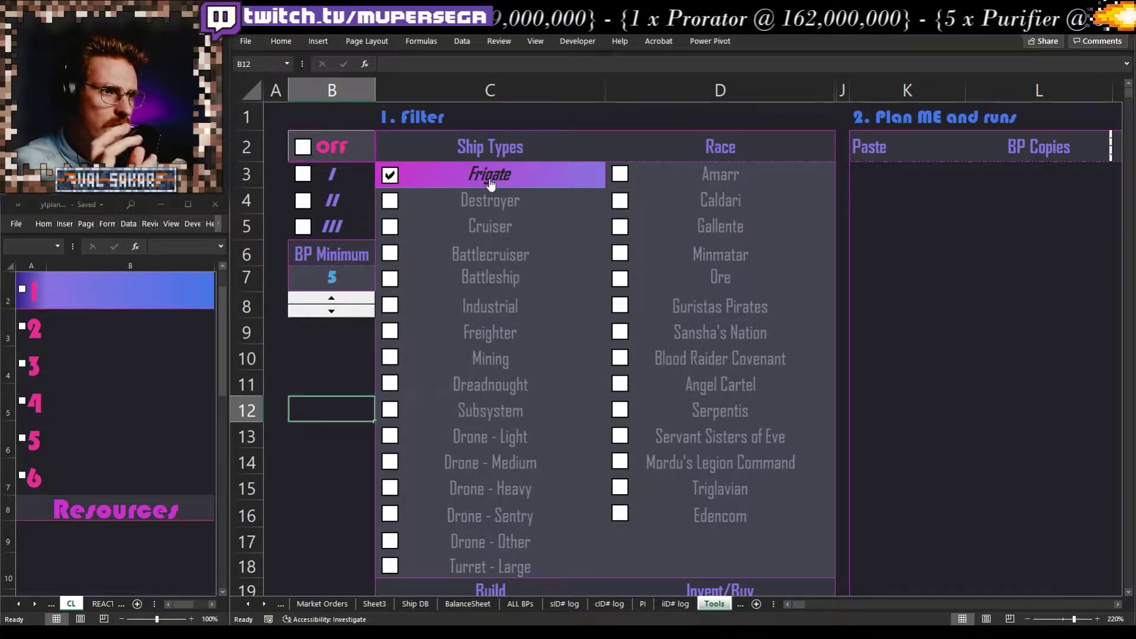
Tick the Amarr, Caldari, Gallente, Minmatar and Ore races and include tier II blueprints.
{"action": "left_click", "coordinate": [719, 178]}
{"action": "left_click", "coordinate": [687, 201]}
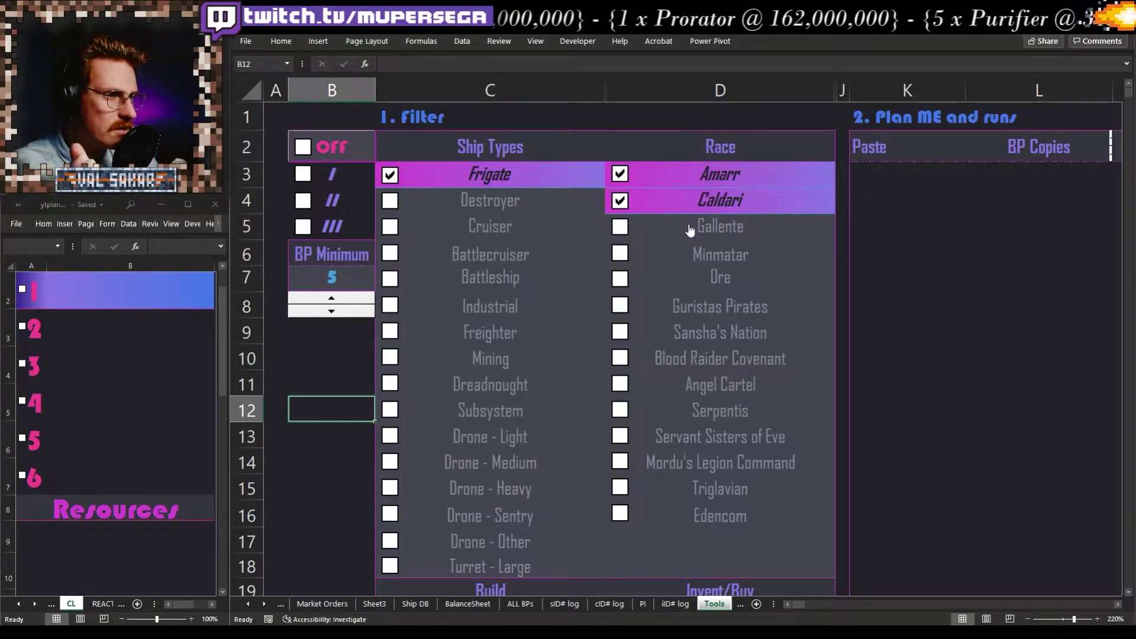
{"action": "left_click", "coordinate": [689, 227]}
{"action": "left_click", "coordinate": [749, 260]}
{"action": "left_click", "coordinate": [645, 278]}
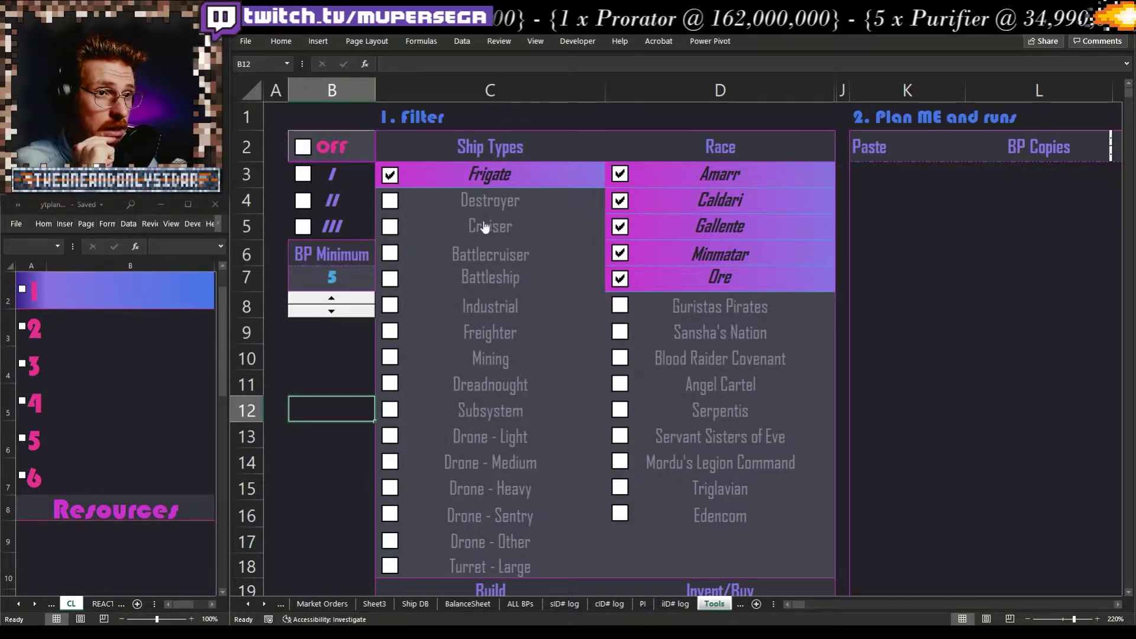
{"action": "left_click", "coordinate": [336, 203]}
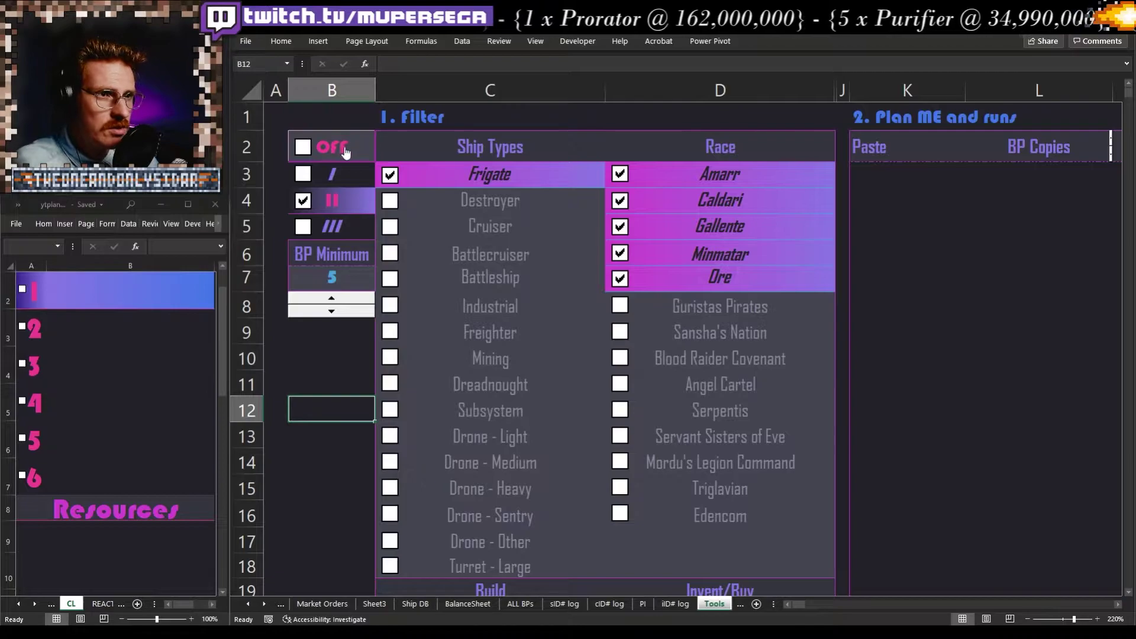
{"action": "key", "text": "Up"}
{"action": "key", "text": "Up"}
Switch the planner On in B2 and scroll down to the Build list of frigates.
{"action": "left_click", "coordinate": [322, 156]}
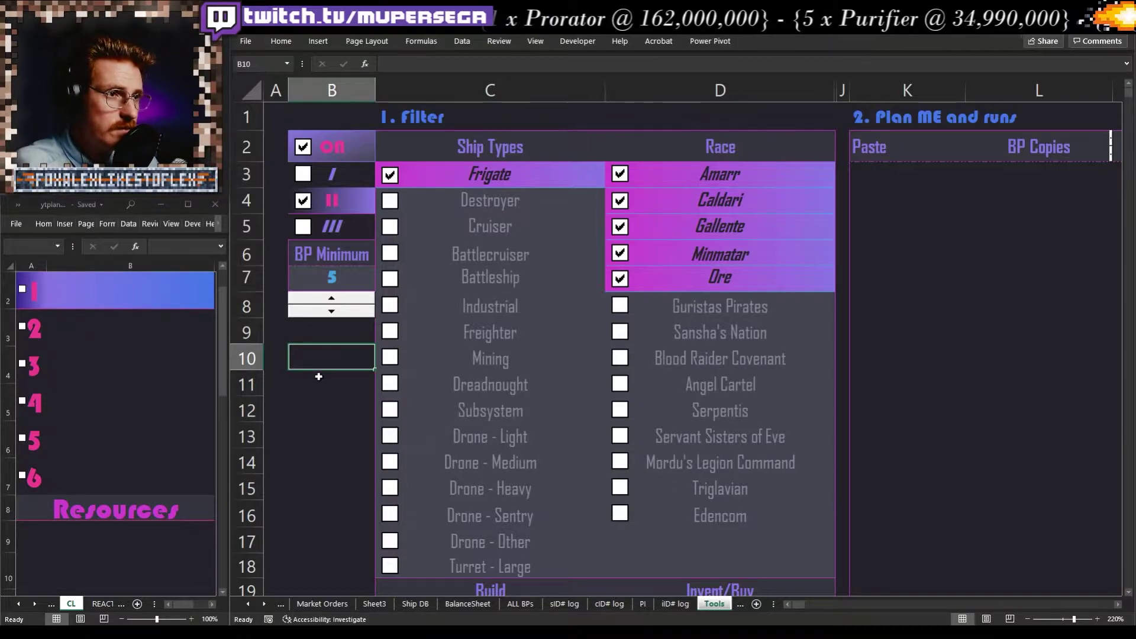
{"action": "scroll", "coordinate": [321, 356], "scroll_direction": "down", "scroll_amount": 2}
{"action": "scroll", "coordinate": [322, 355], "scroll_direction": "down", "scroll_amount": 5}
{"action": "scroll", "coordinate": [322, 353], "scroll_direction": "up", "scroll_amount": 3}
{"action": "scroll", "coordinate": [331, 355], "scroll_direction": "down", "scroll_amount": 1}
{"action": "scroll", "coordinate": [367, 328], "scroll_direction": "up", "scroll_amount": 3}
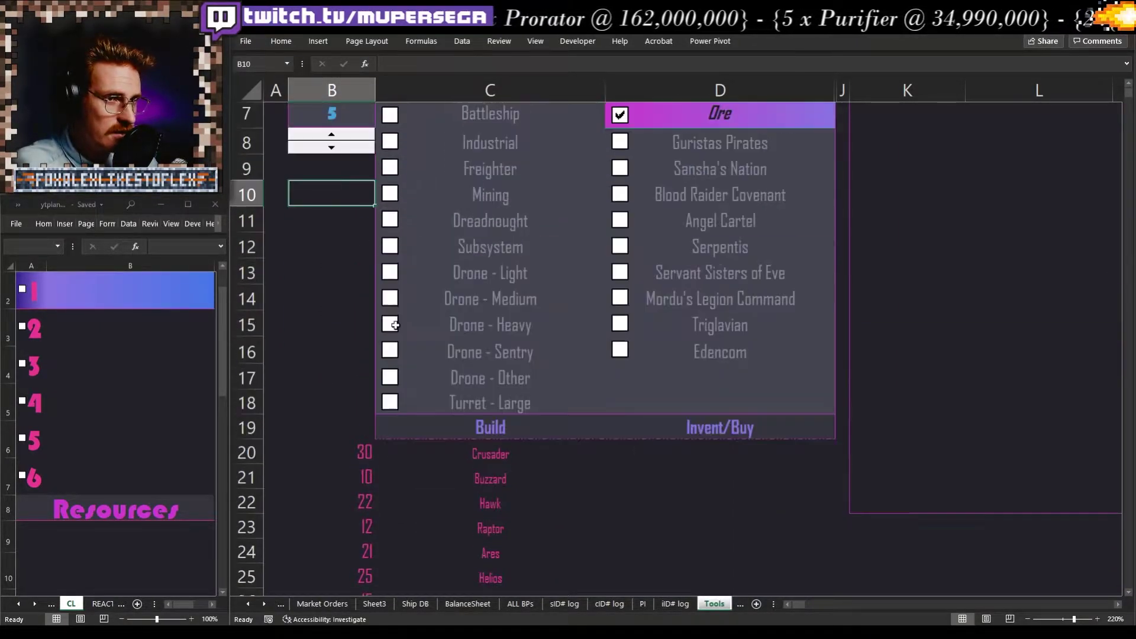
{"action": "left_click", "coordinate": [336, 361]}
{"action": "scroll", "coordinate": [332, 364], "scroll_direction": "up", "scroll_amount": 2}
{"action": "scroll", "coordinate": [328, 371], "scroll_direction": "down", "scroll_amount": 4}
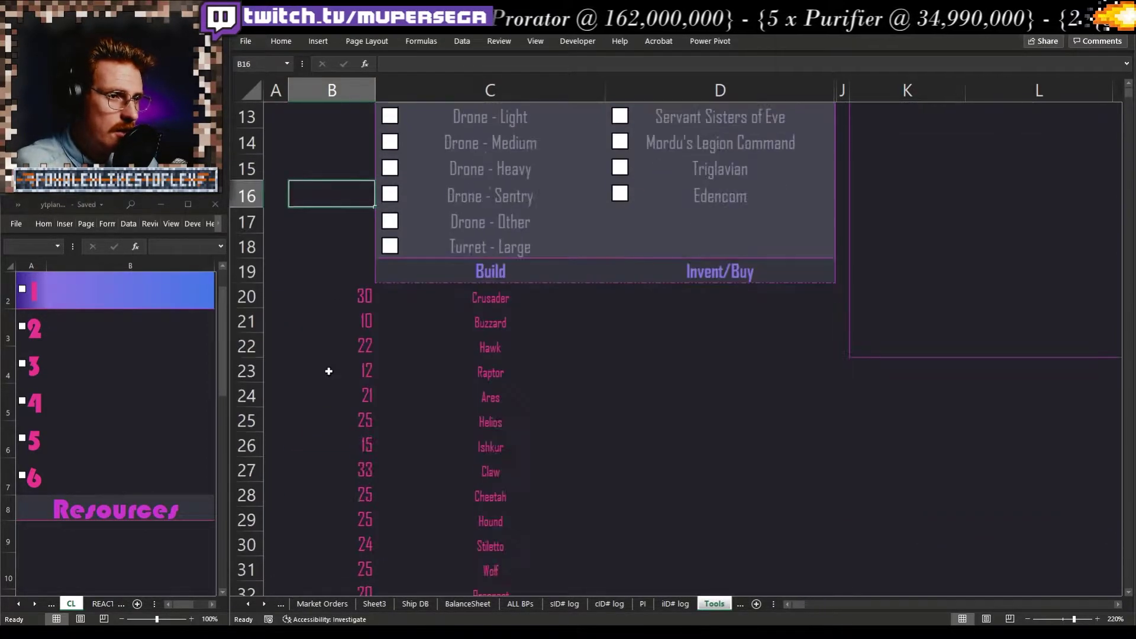
{"action": "scroll", "coordinate": [329, 370], "scroll_direction": "up", "scroll_amount": 4}
{"action": "scroll", "coordinate": [525, 452], "scroll_direction": "down", "scroll_amount": 3}
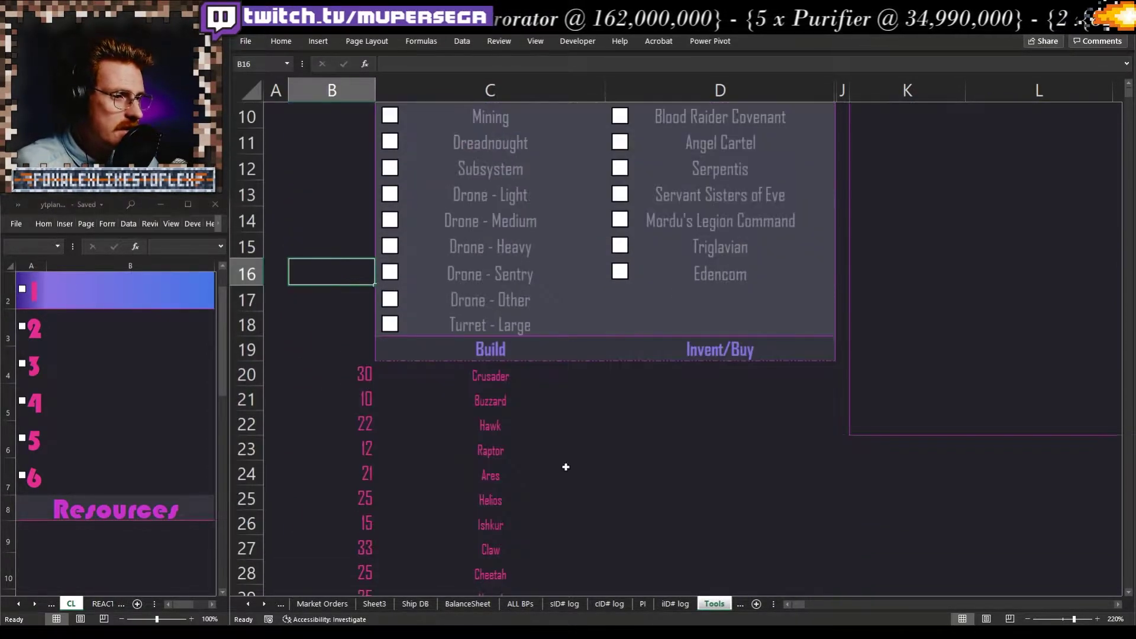
{"action": "scroll", "coordinate": [522, 369], "scroll_direction": "down", "scroll_amount": 2}
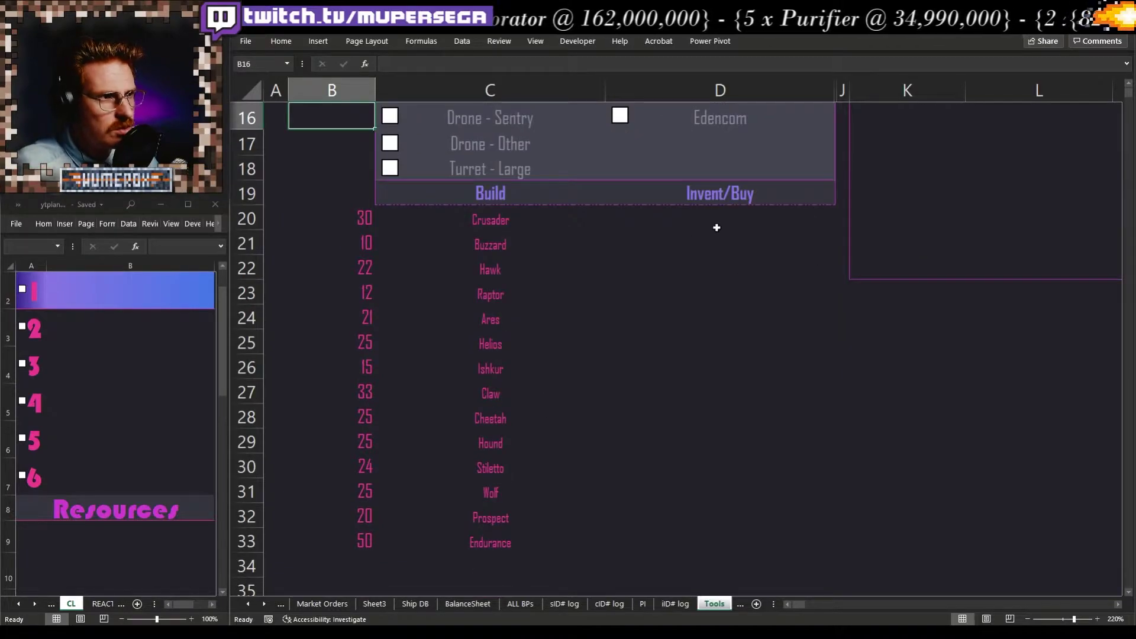
Select D20:D28 to inspect the Invent/Buy FILTER formula, then select the BP Minimum cell B7.
{"action": "left_click_drag", "start_coordinate": [717, 228], "coordinate": [740, 386]}
{"action": "left_click", "coordinate": [719, 343]}
{"action": "left_click", "coordinate": [692, 229]}
{"action": "left_click", "coordinate": [705, 407], "text": "shift"}
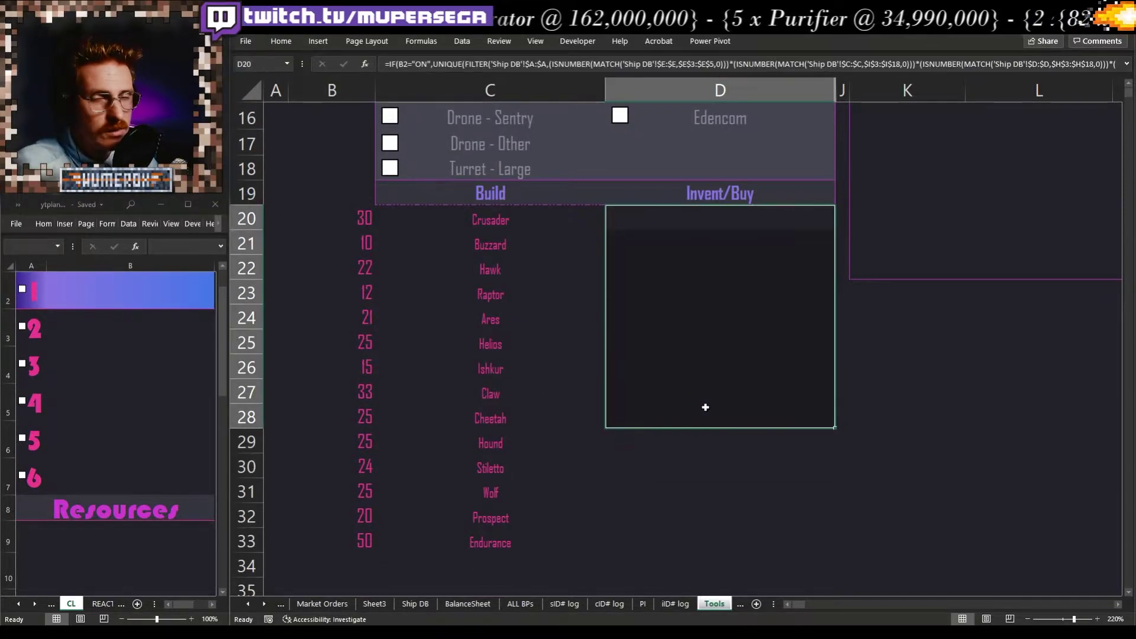
{"action": "scroll", "coordinate": [627, 372], "scroll_direction": "up", "scroll_amount": 3}
{"action": "scroll", "coordinate": [581, 353], "scroll_direction": "up", "scroll_amount": 1}
{"action": "left_click", "coordinate": [339, 193]}
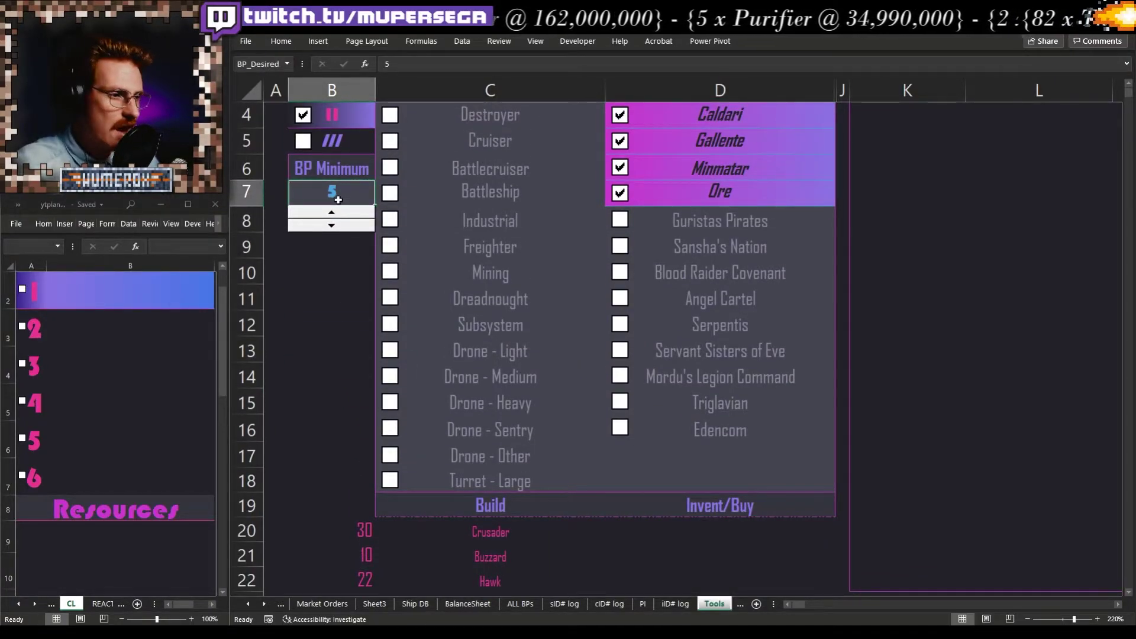
Click through the cells below BP Minimum and scroll back to the top of the Filter.
{"action": "left_click", "coordinate": [319, 326]}
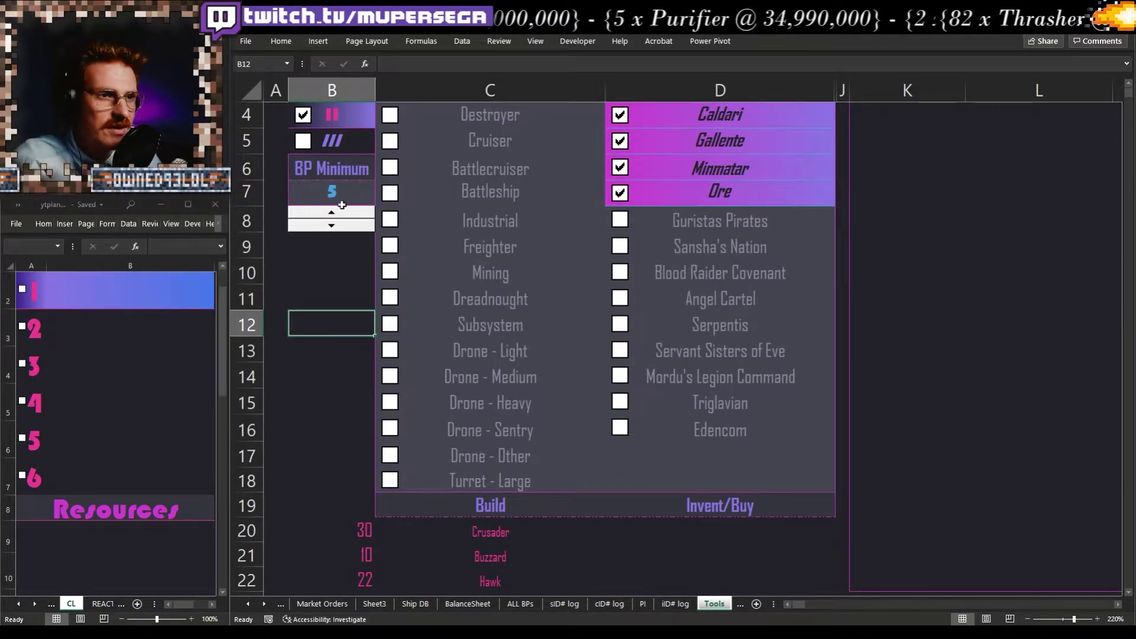
{"action": "left_click", "coordinate": [330, 301]}
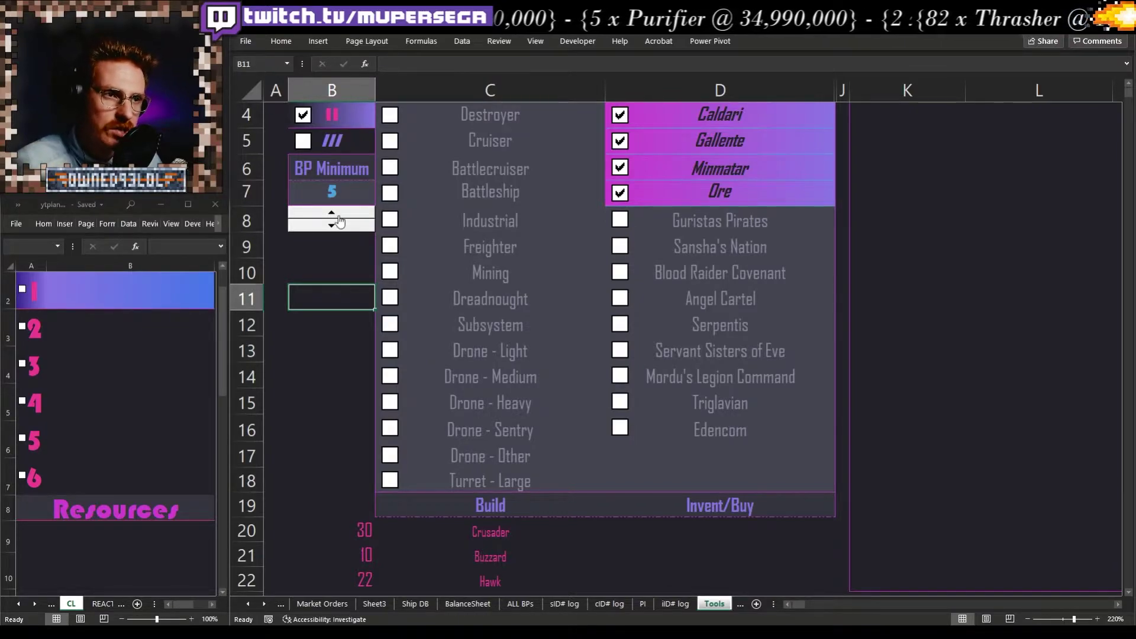
{"action": "left_click", "coordinate": [318, 268]}
{"action": "left_click", "coordinate": [347, 252]}
{"action": "scroll", "coordinate": [347, 260], "scroll_direction": "up", "scroll_amount": 1}
{"action": "scroll", "coordinate": [349, 263], "scroll_direction": "up", "scroll_amount": 1}
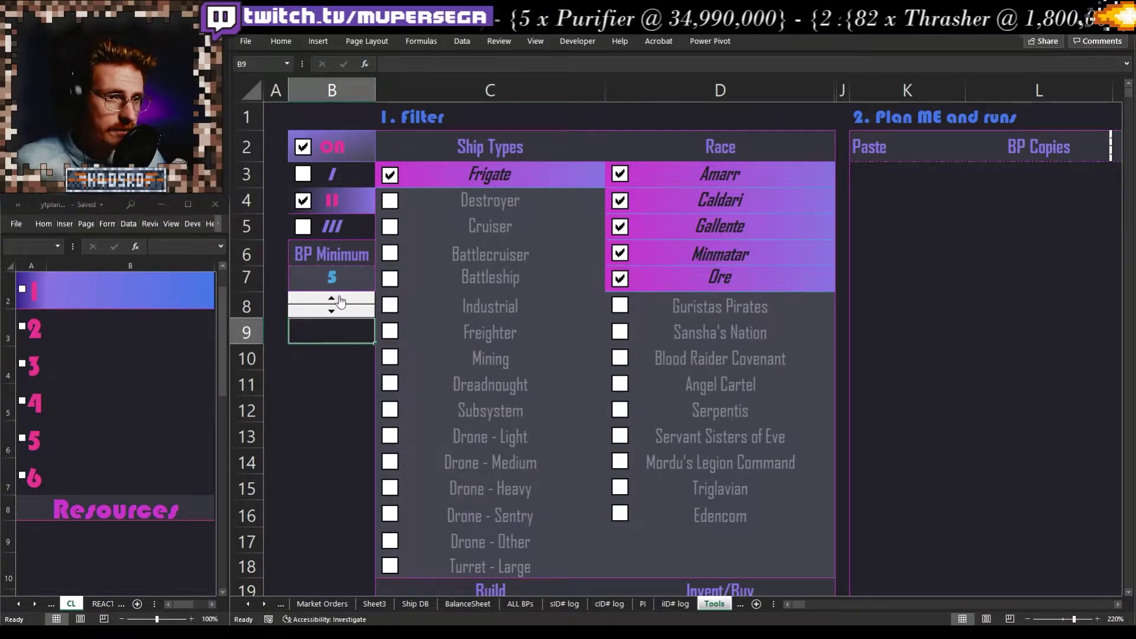
Switch the planner Off and step the BP Minimum spin button up to 13.
{"action": "left_click", "coordinate": [332, 148]}
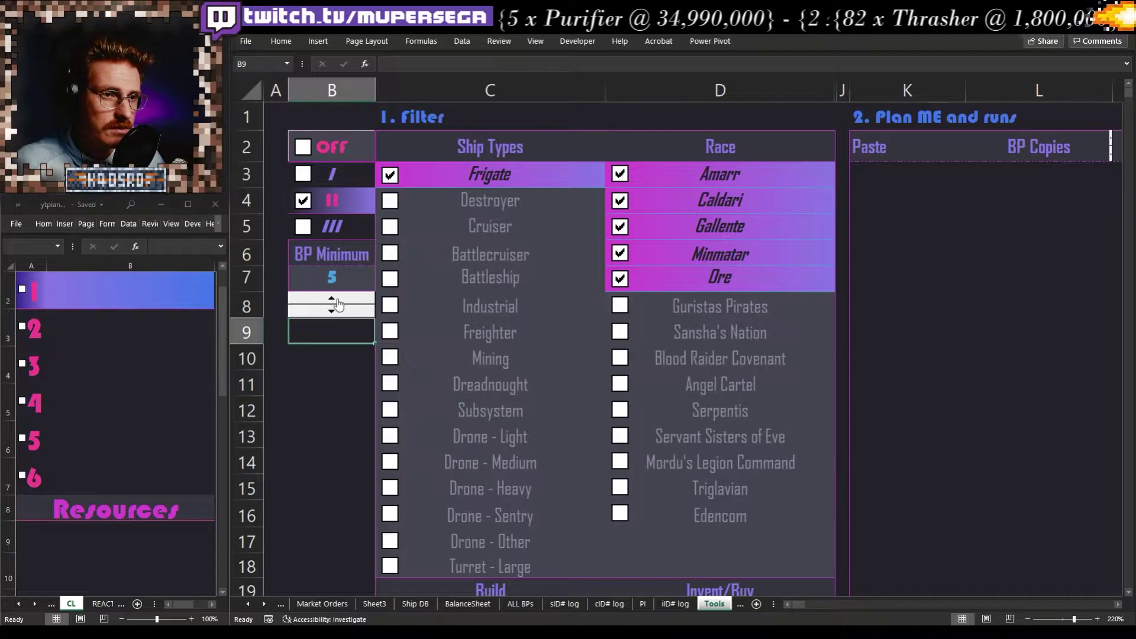
{"action": "left_click", "coordinate": [335, 298]}
{"action": "left_click", "coordinate": [335, 300]}
{"action": "left_click", "coordinate": [335, 300]}
{"action": "left_click", "coordinate": [336, 300]}
{"action": "left_click", "coordinate": [335, 300]}
{"action": "key", "text": "Down"}
{"action": "key", "text": "Down"}
{"action": "key", "text": "Down"}
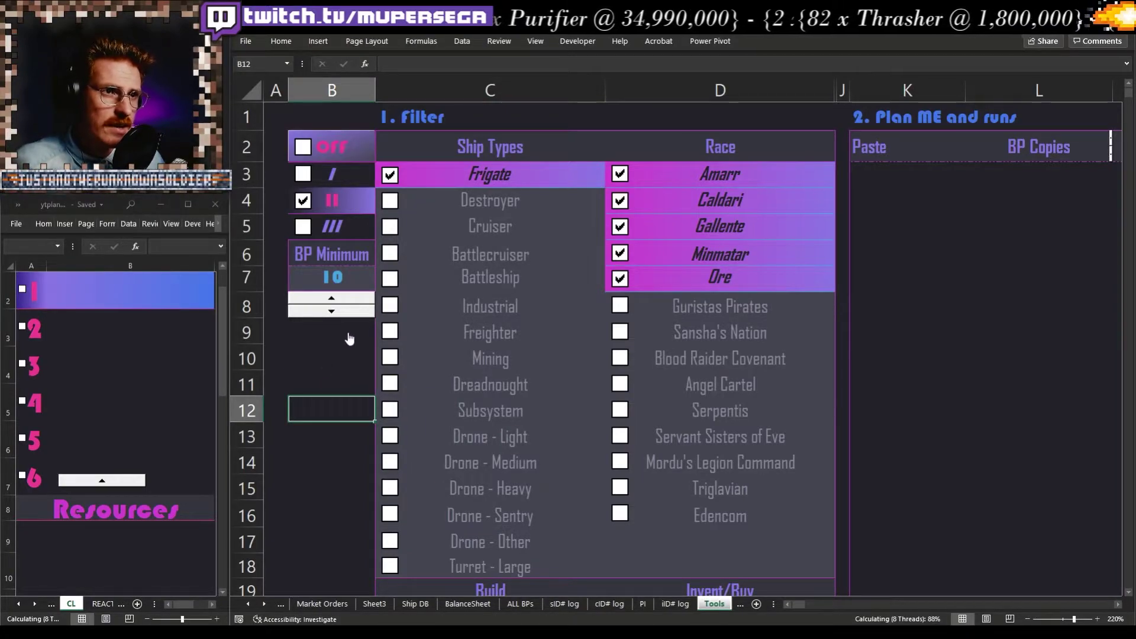
{"action": "scroll", "coordinate": [328, 334], "scroll_direction": "down", "scroll_amount": 4}
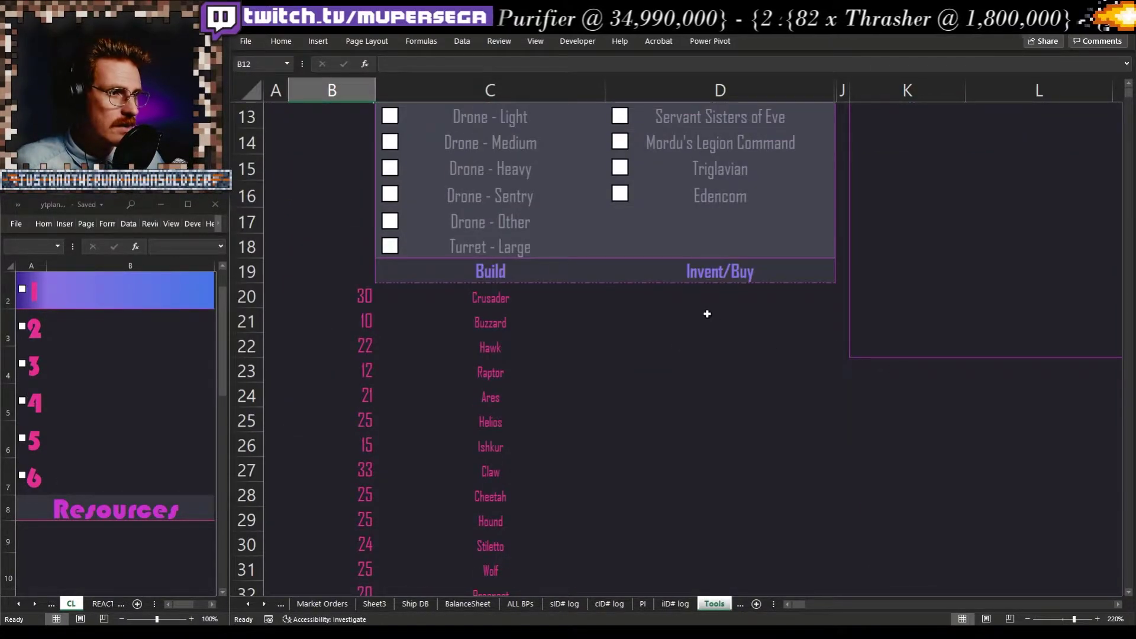
{"action": "scroll", "coordinate": [711, 317], "scroll_direction": "up", "scroll_amount": 4}
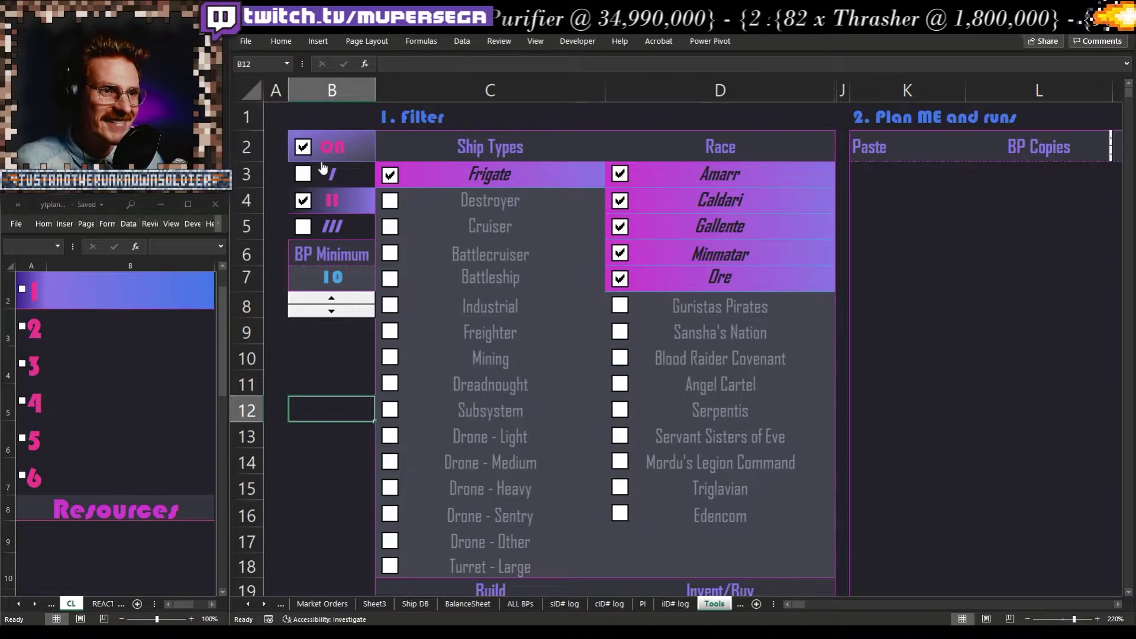
{"action": "left_click", "coordinate": [341, 155]}
{"action": "left_click", "coordinate": [333, 300]}
{"action": "left_click", "coordinate": [333, 299]}
{"action": "left_click", "coordinate": [333, 300]}
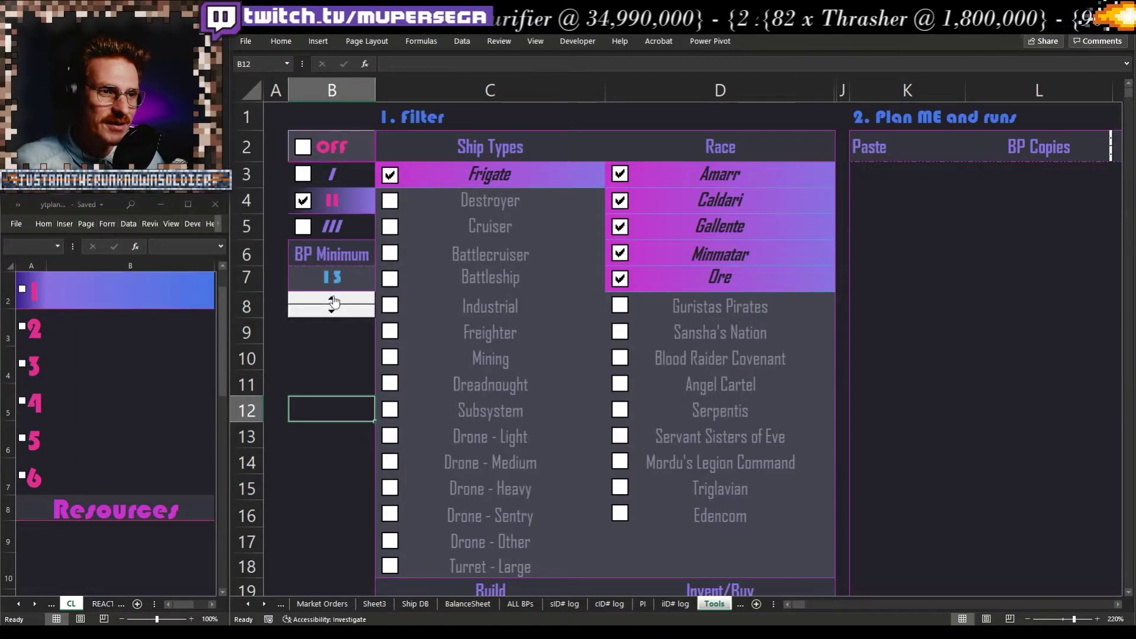